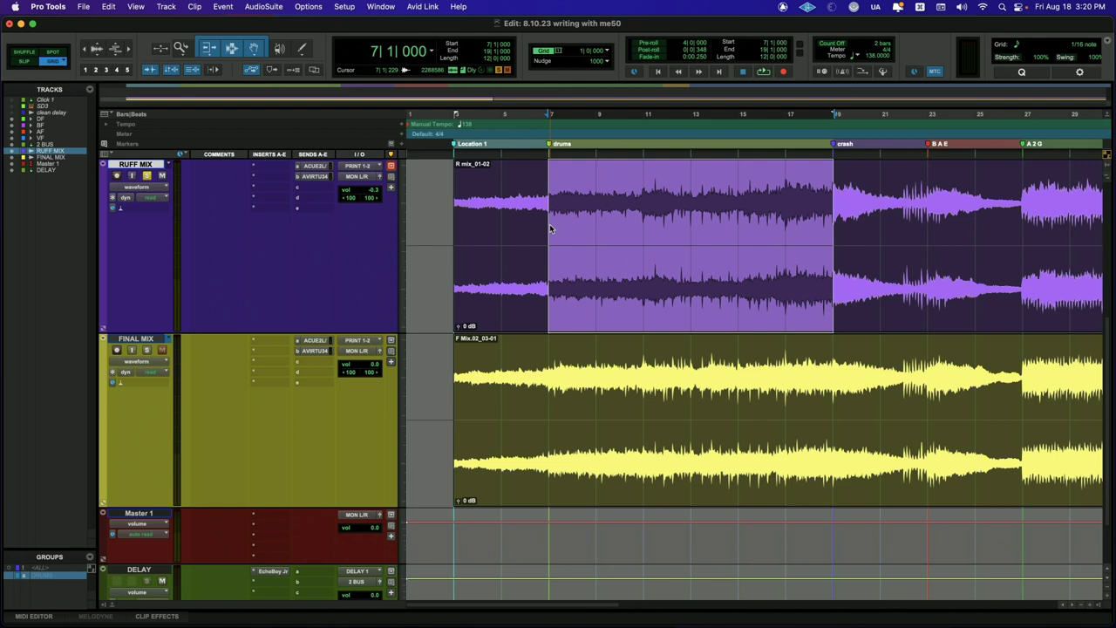
Play the selected song sections and switch the solo between the RUFF MIX and FINAL MIX tracks to compare them.
key(space)
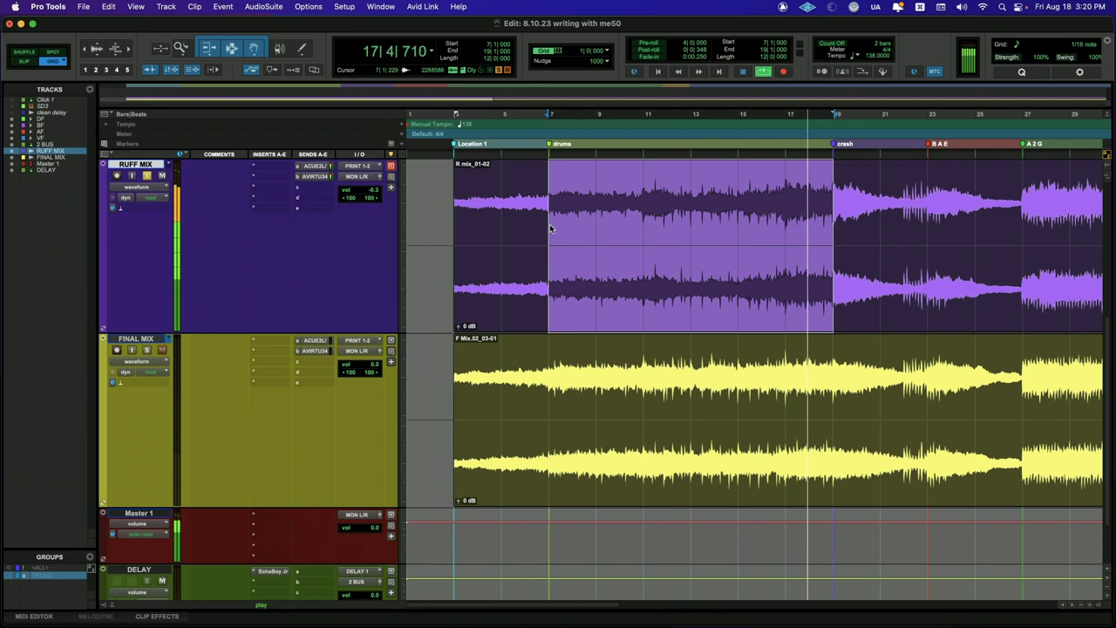
key(shift+s)
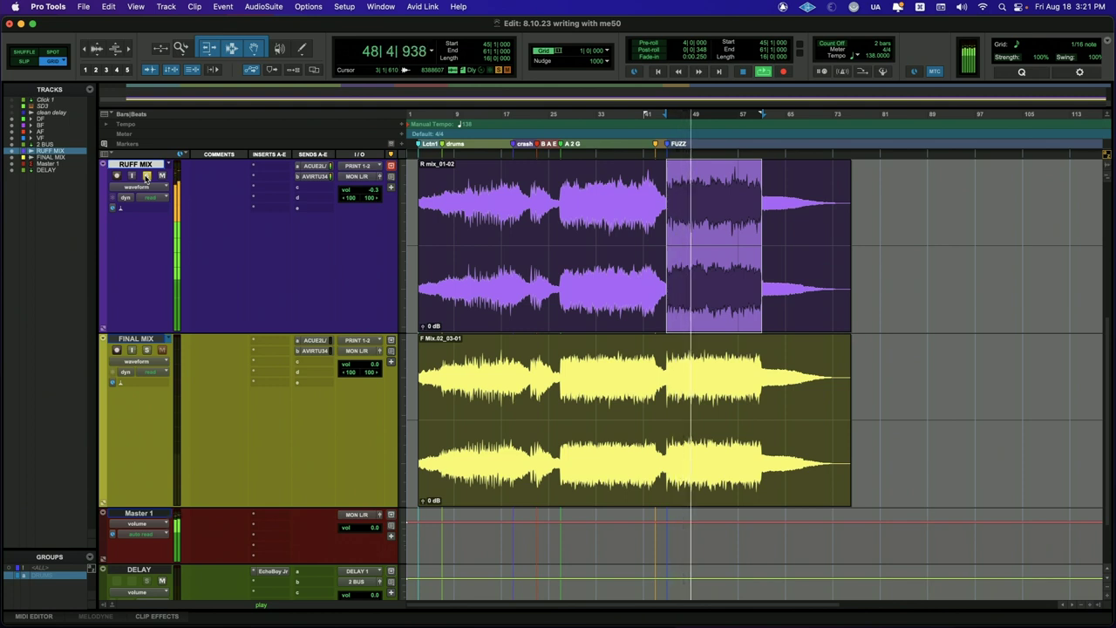
click(148, 351)
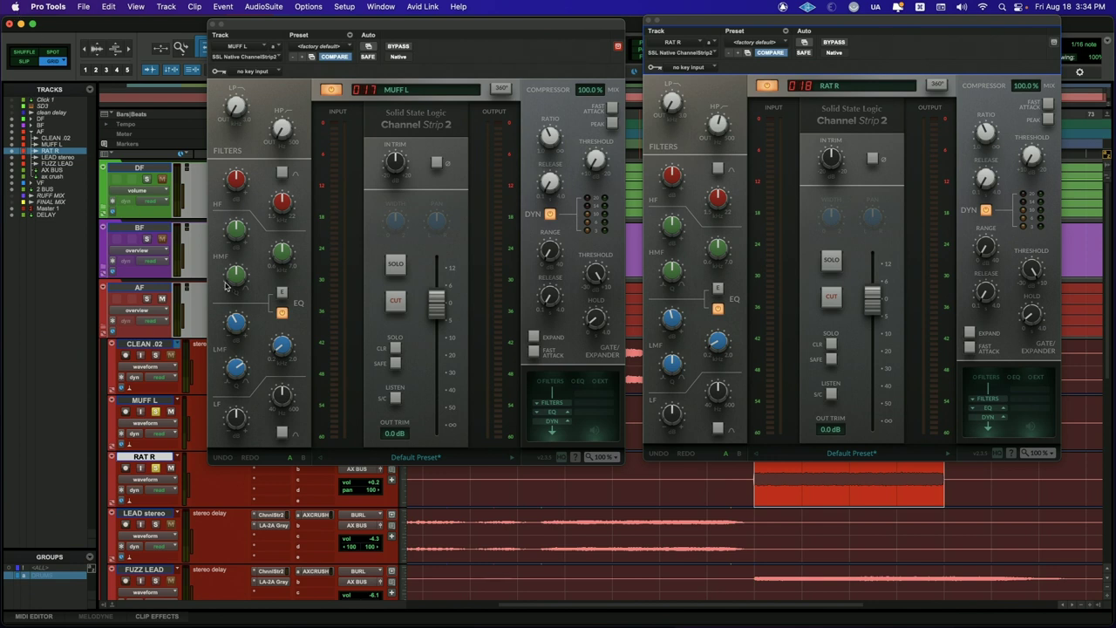
Inspect the Channel Strip 2 filter and EQ settings on MUFF L and RAT R, and compare the soloed guitars with both plug-ins bypassed and active.
mouse_move(292, 347)
mouse_move(720, 345)
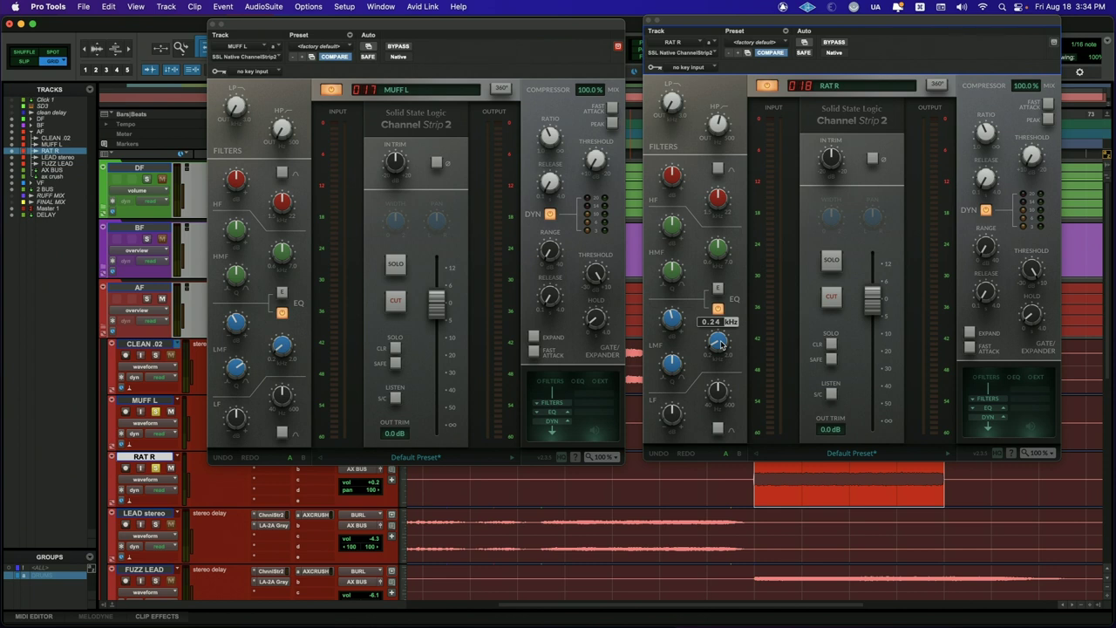
mouse_move(712, 129)
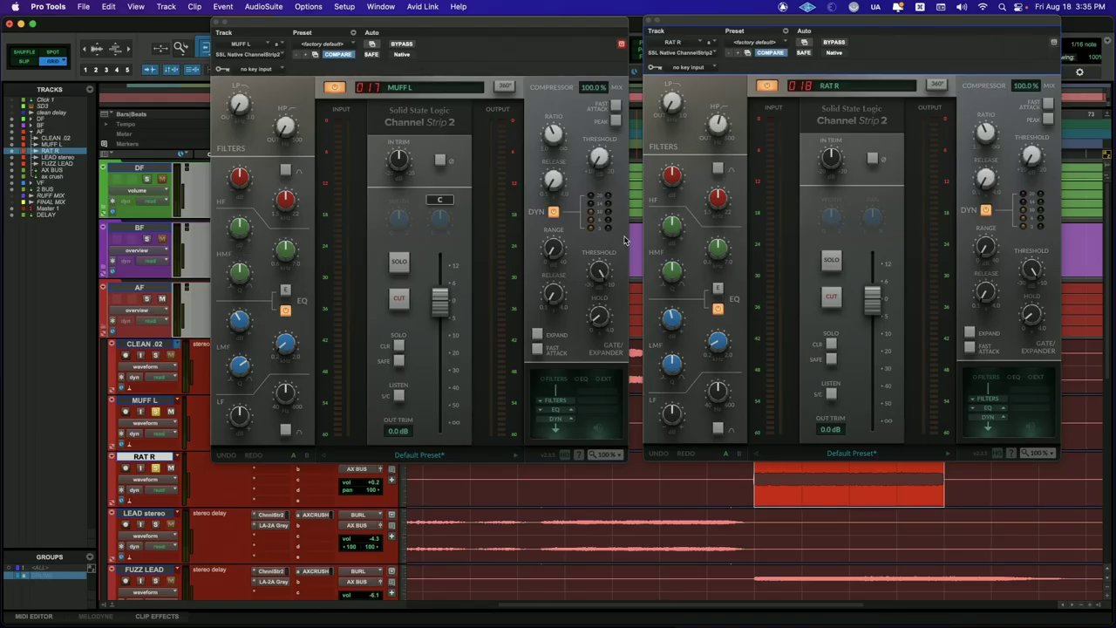
mouse_move(409, 230)
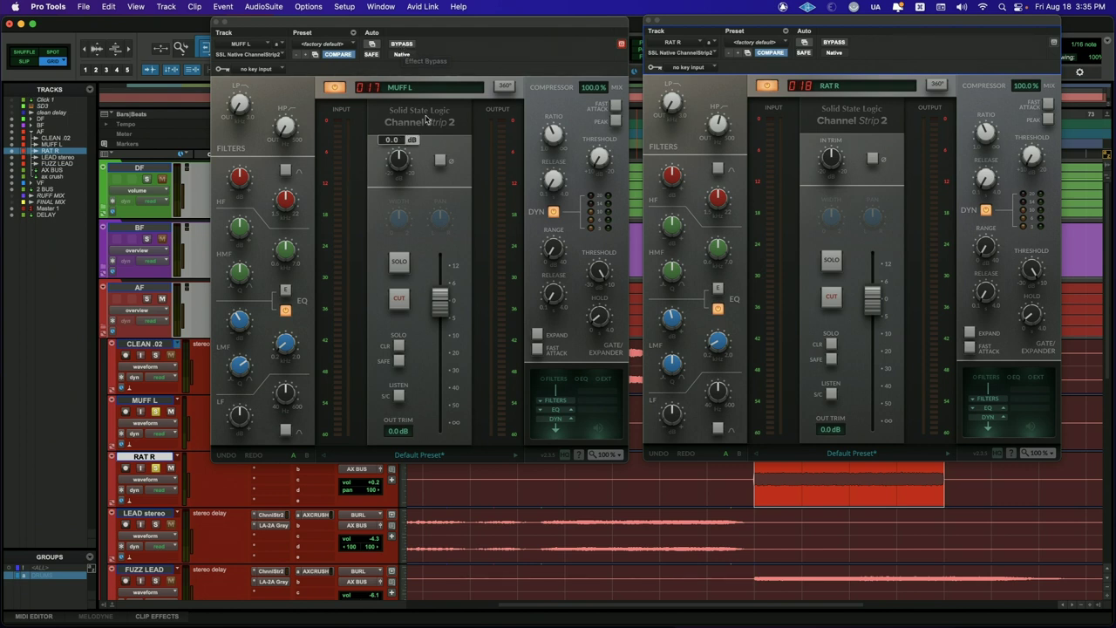
click(402, 44)
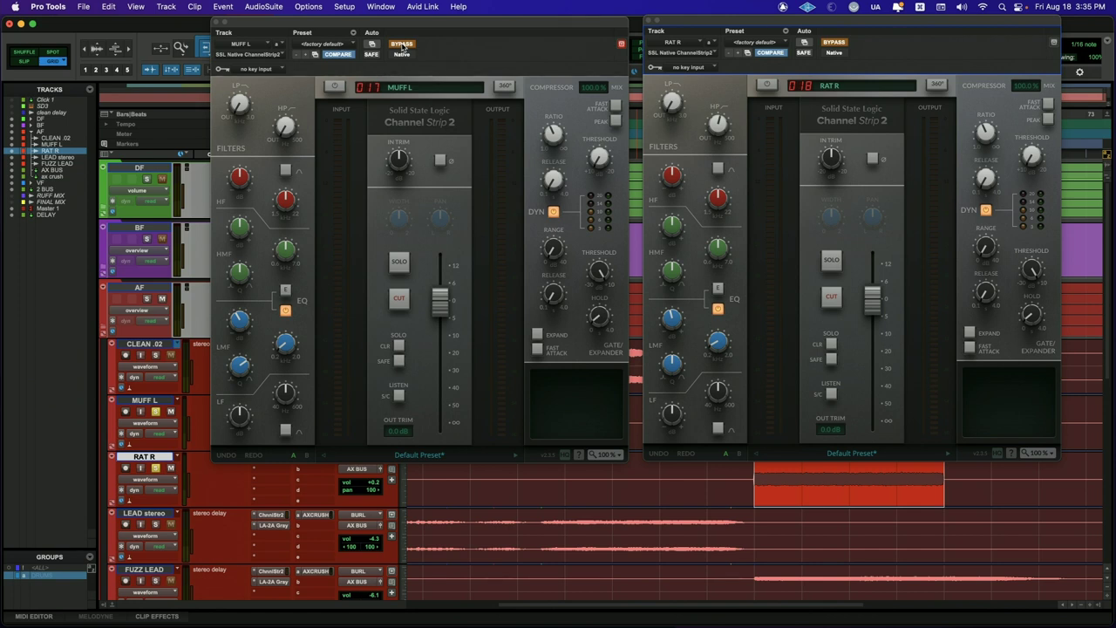
key(space)
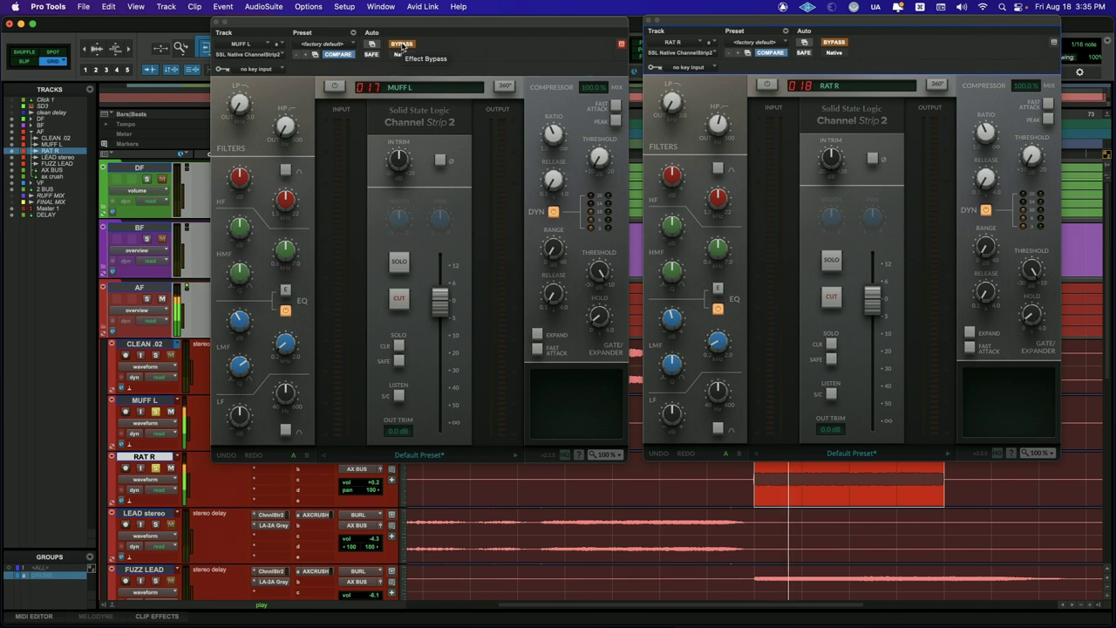
click(402, 46)
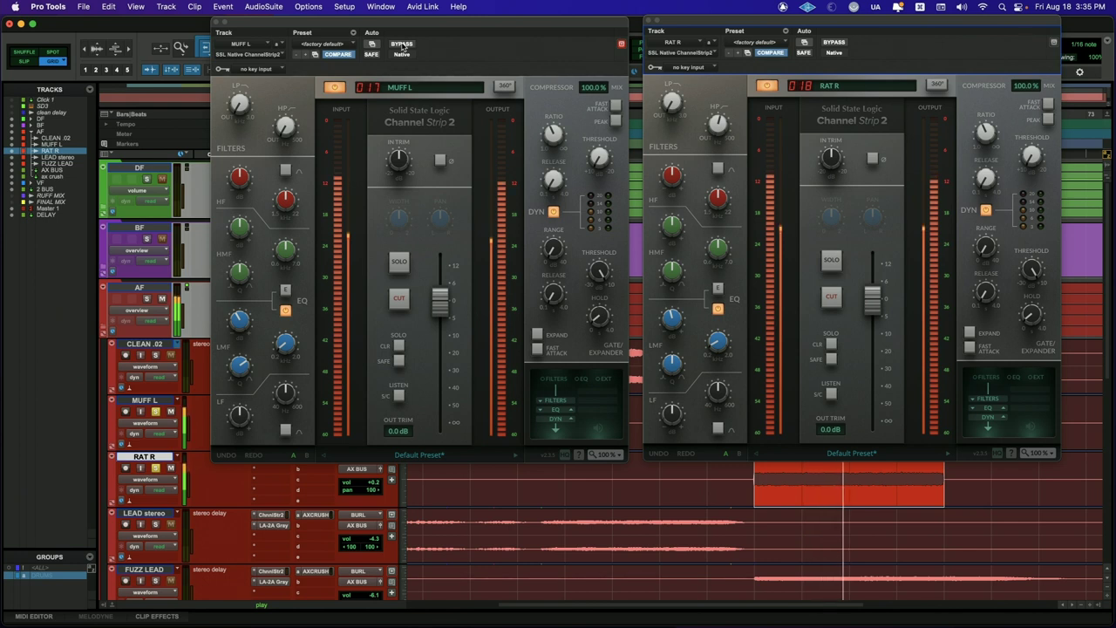
click(403, 45)
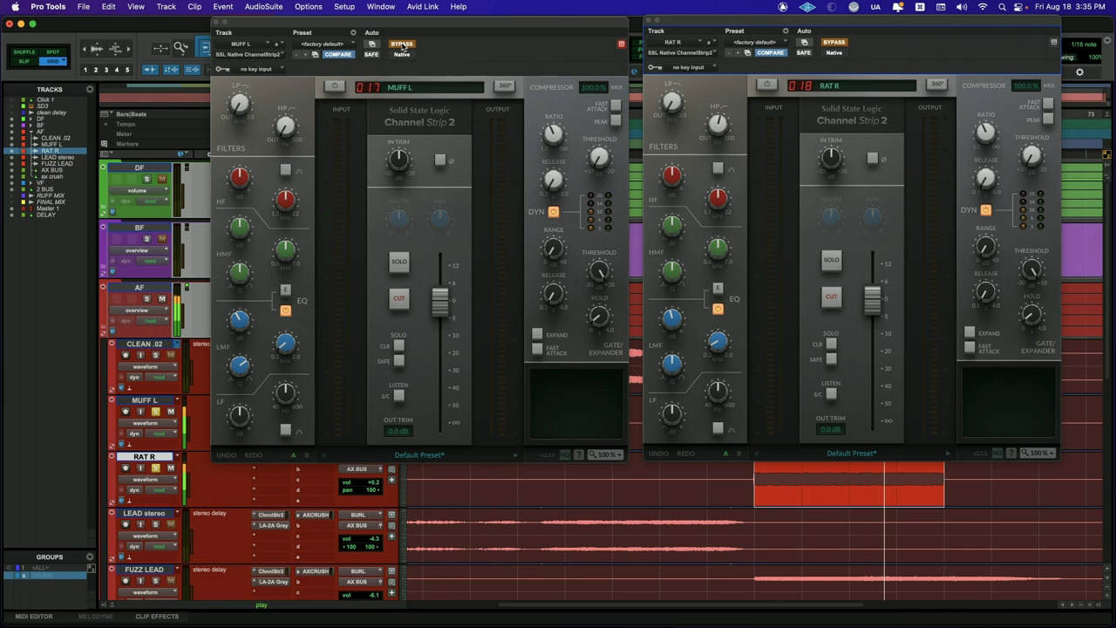
click(403, 46)
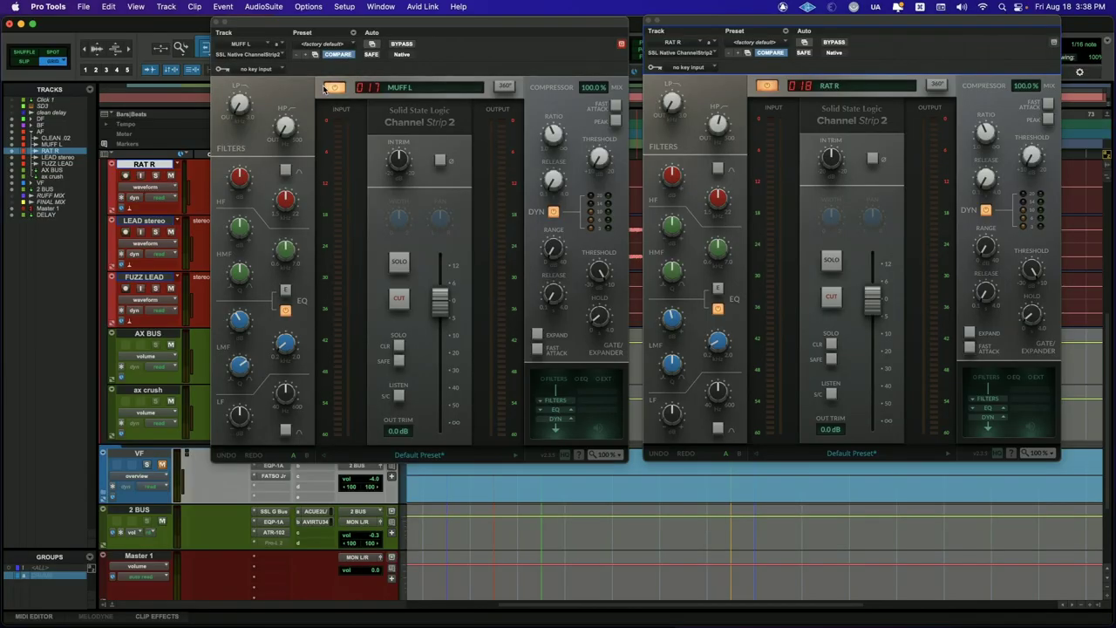
Play the full mix while toggling bypass on the MUFF L and RAT R channel strips to compare, and close the MUFF L plug-in window.
click(401, 44)
key(space)
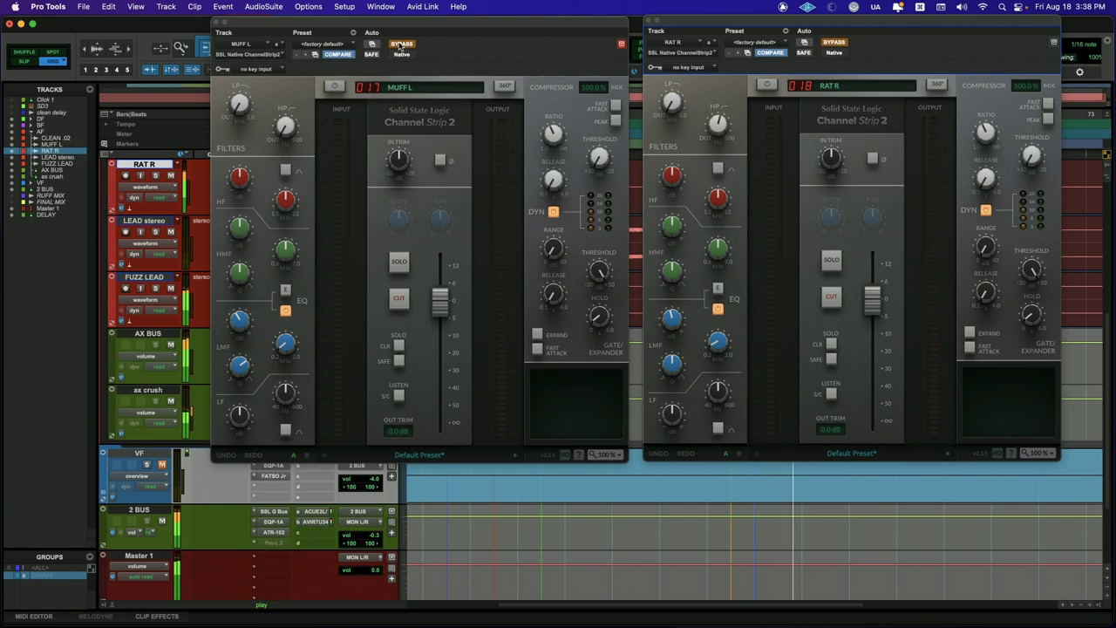
click(400, 44)
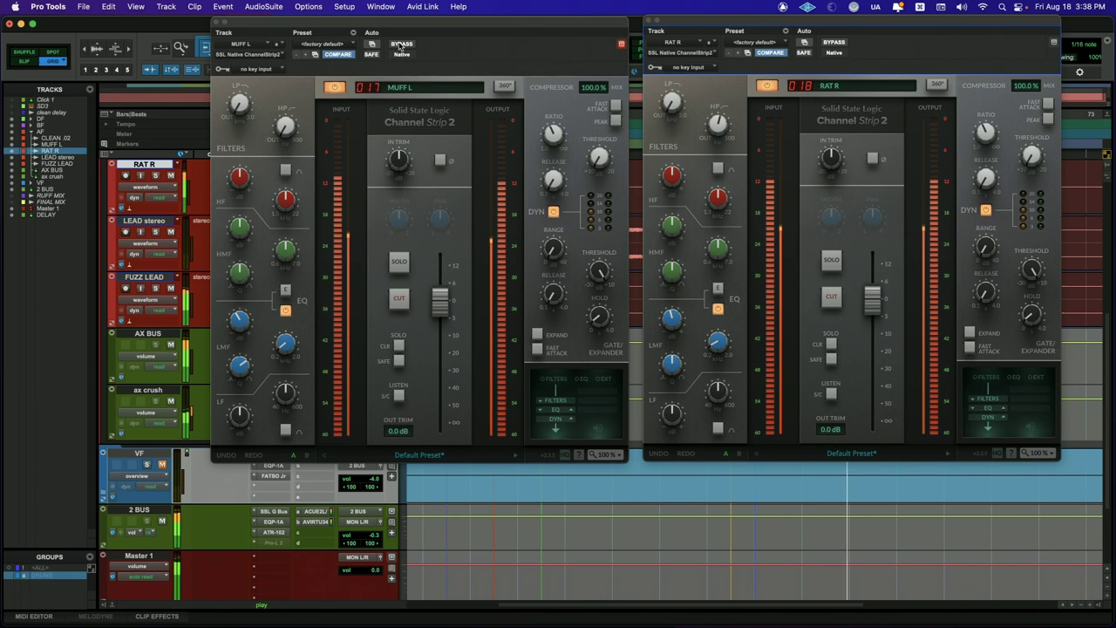
click(400, 44)
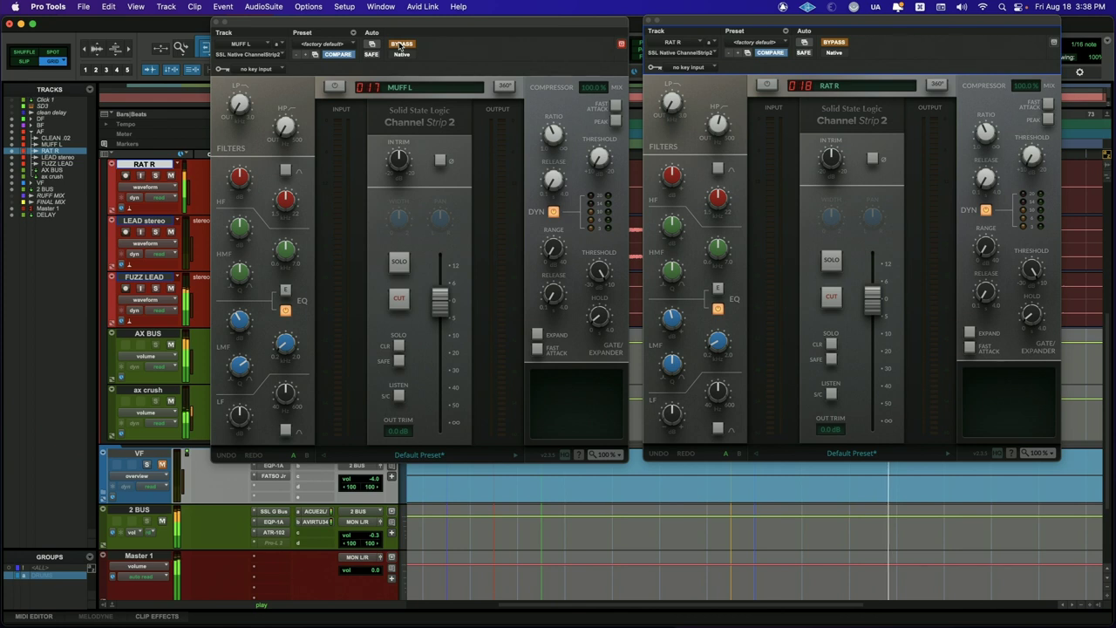
click(401, 43)
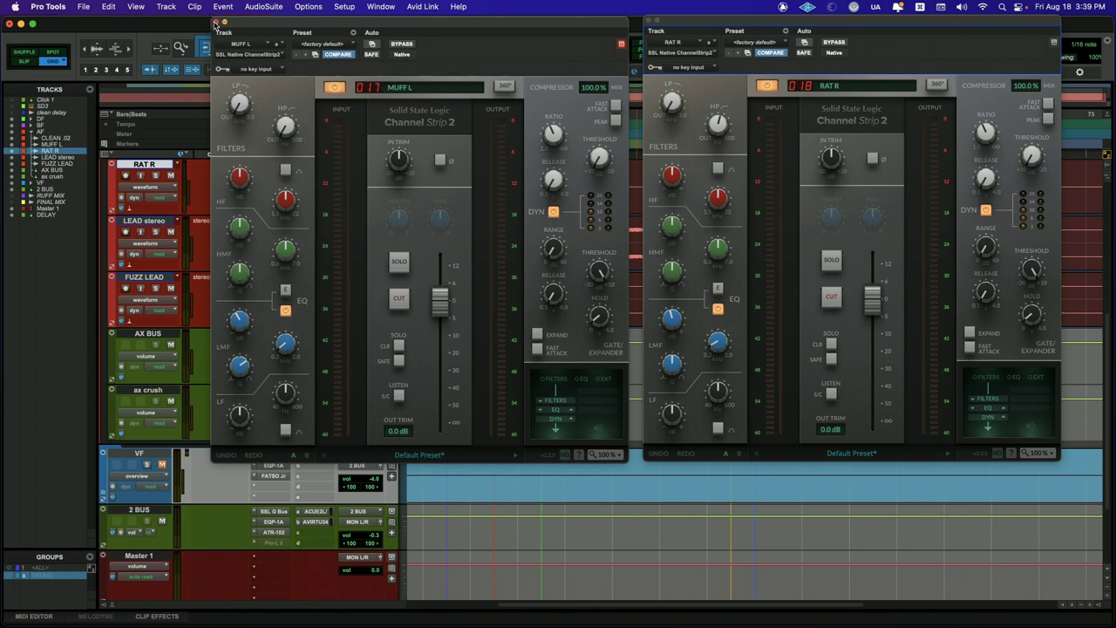
click(215, 22)
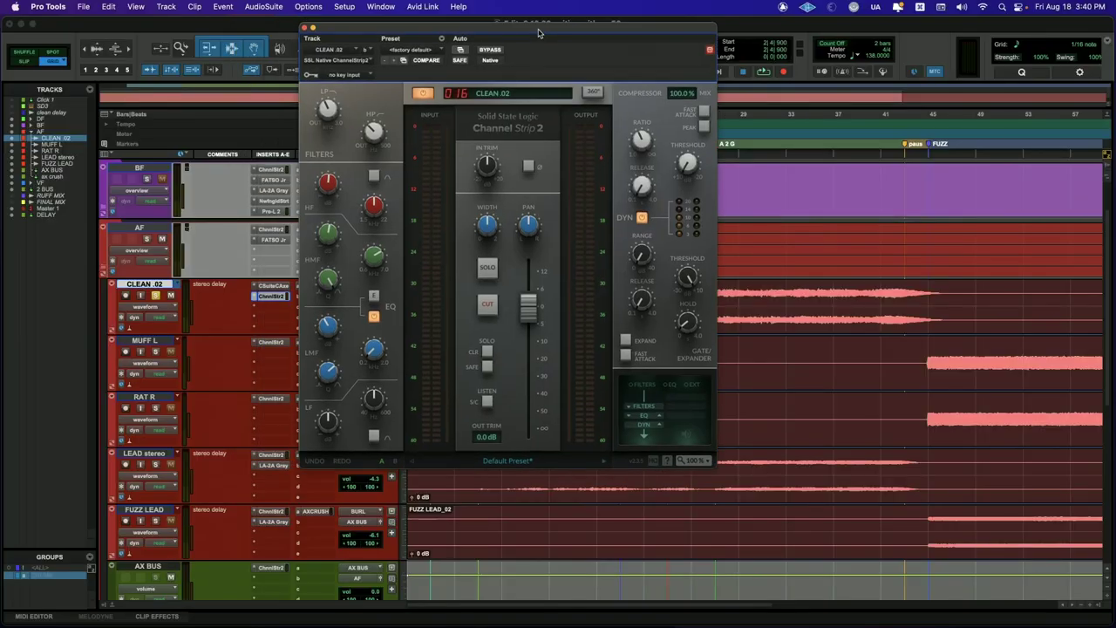
Move the CLEAN .02 channel strip window clear of the track controls and examine its low-pass, high-pass, HF, HMF and LMF settings.
drag(524, 90, 782, 68)
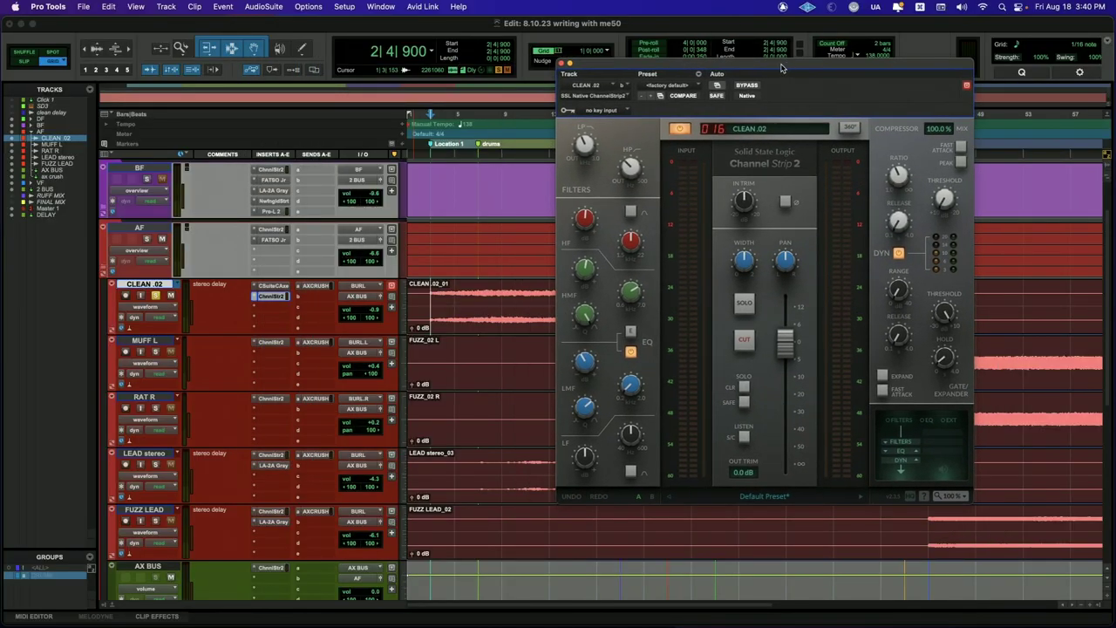
mouse_move(576, 275)
mouse_move(581, 142)
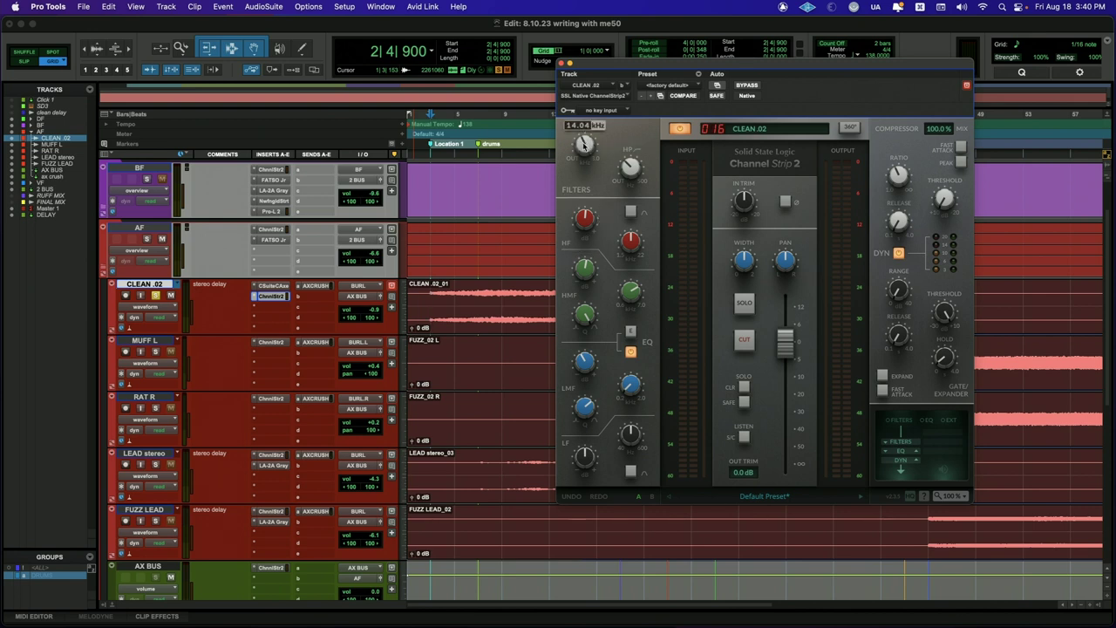
mouse_move(633, 170)
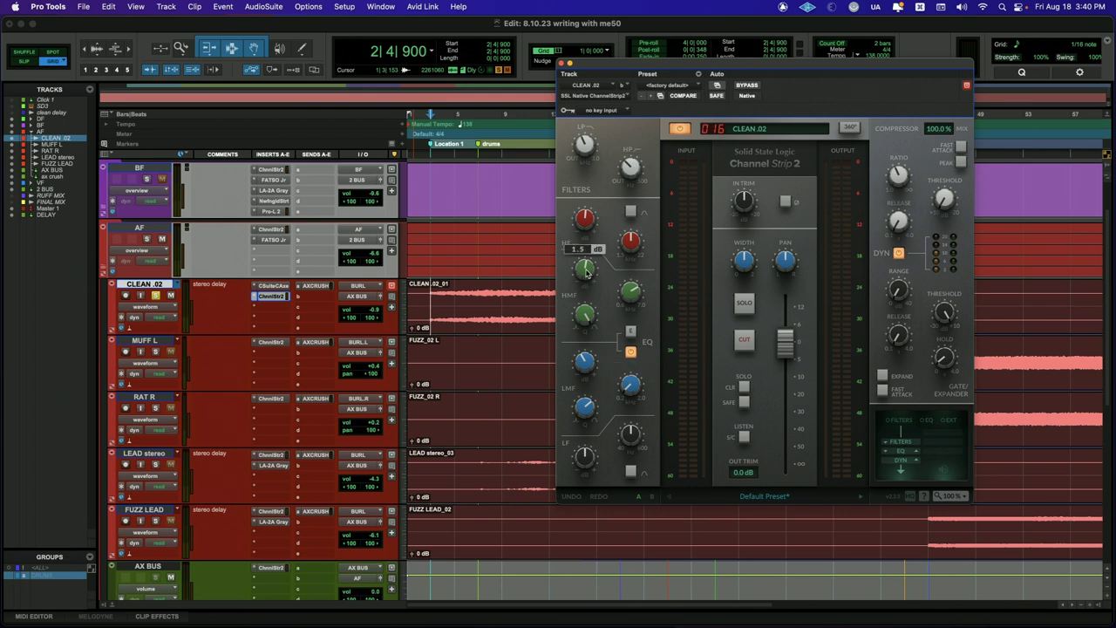
mouse_move(632, 295)
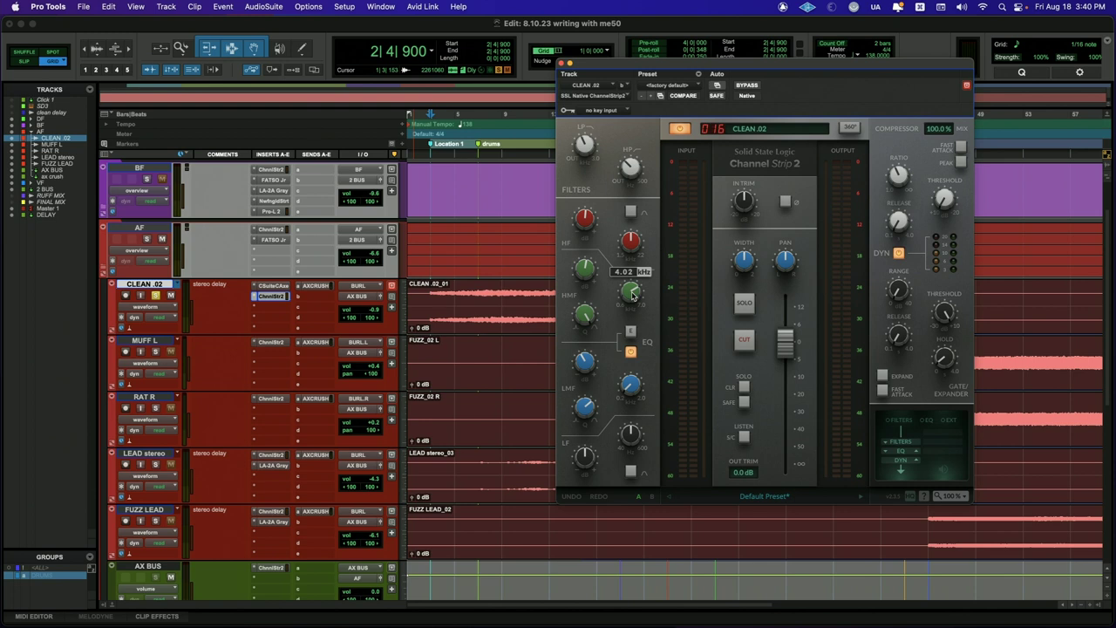
mouse_move(577, 200)
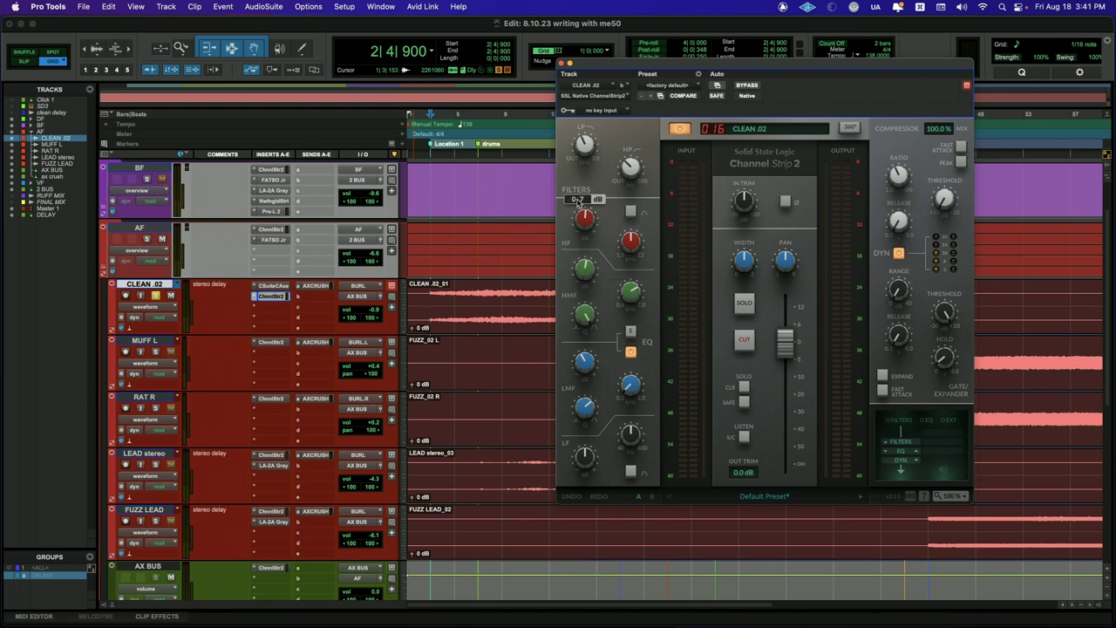
mouse_move(630, 239)
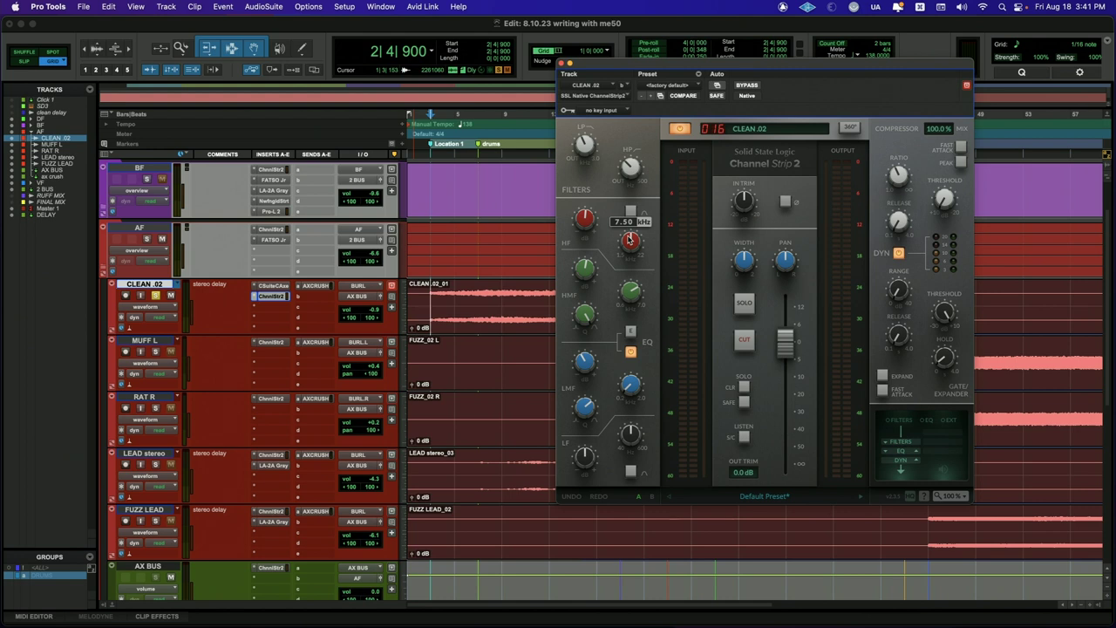
mouse_move(582, 366)
mouse_move(577, 235)
Play the soloed CLEAN .02 guitar, toggle its Channel Strip 2 bypass to compare the sound, and stop playback with the plug-in active.
key(space)
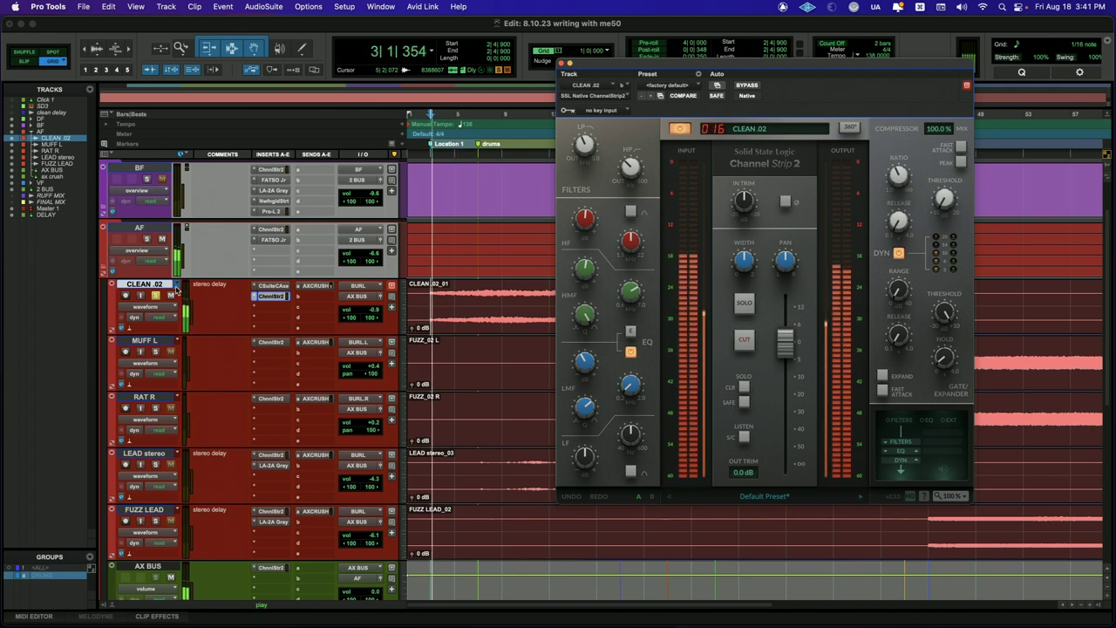
click(740, 86)
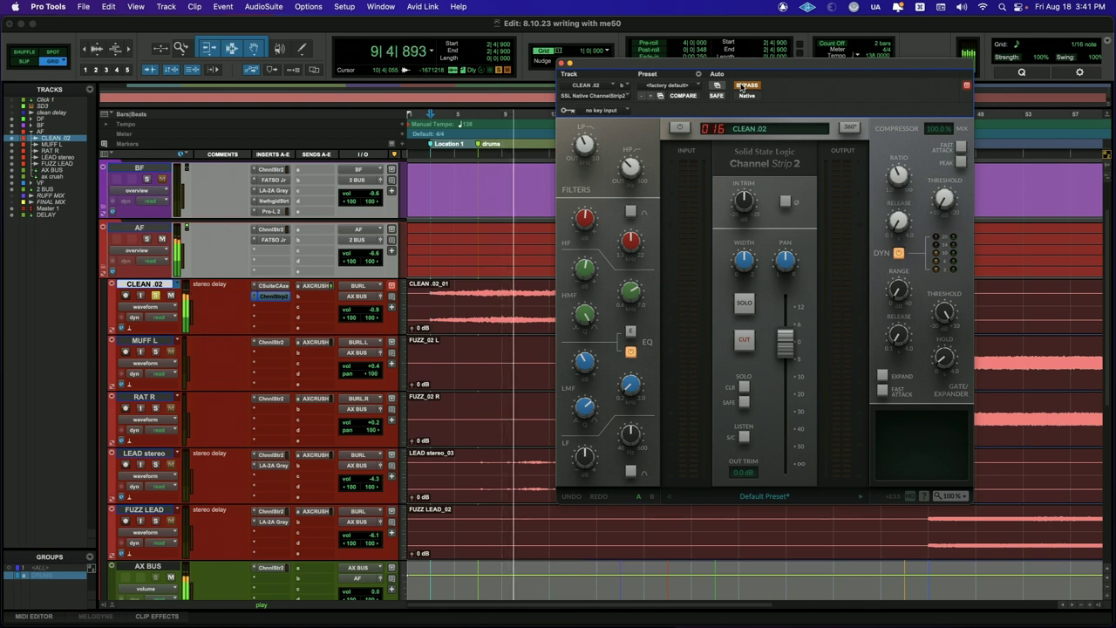
click(745, 86)
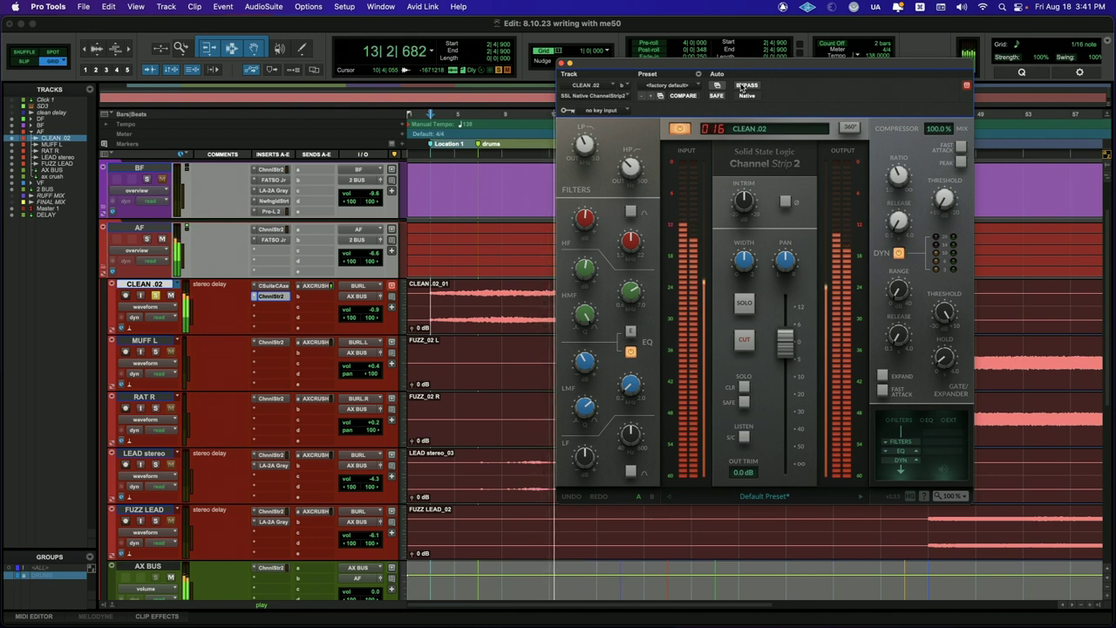
click(743, 86)
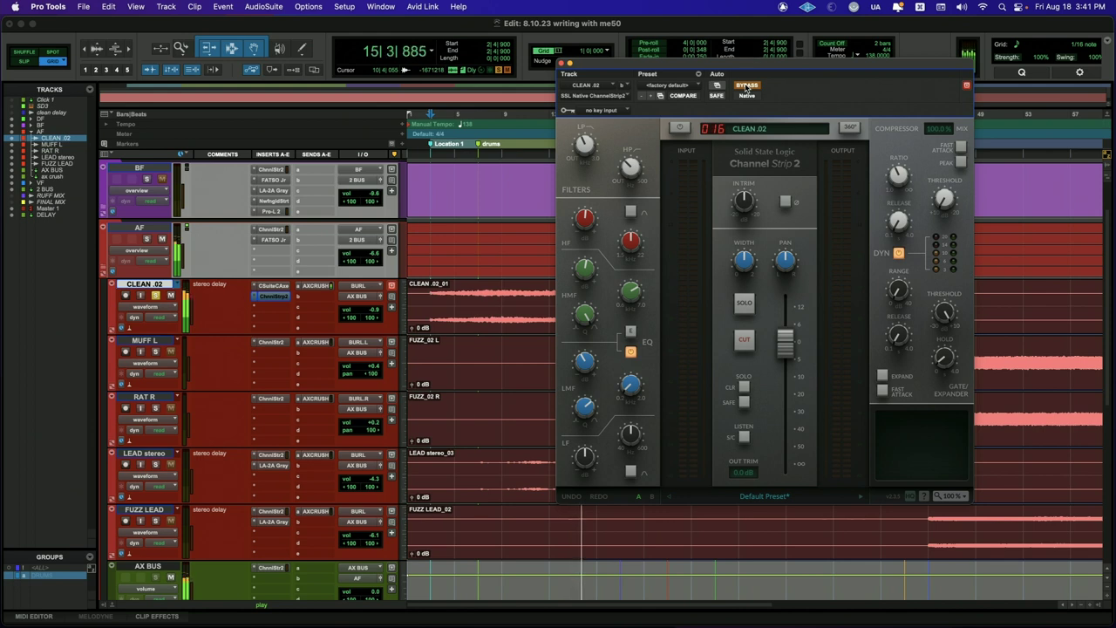
click(745, 86)
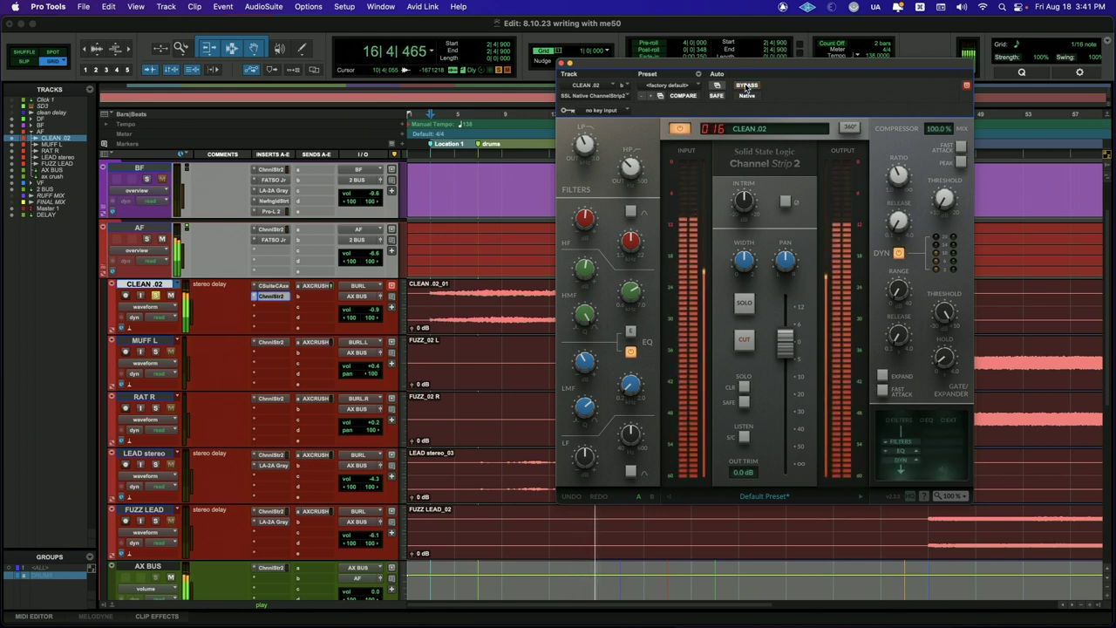
key(space)
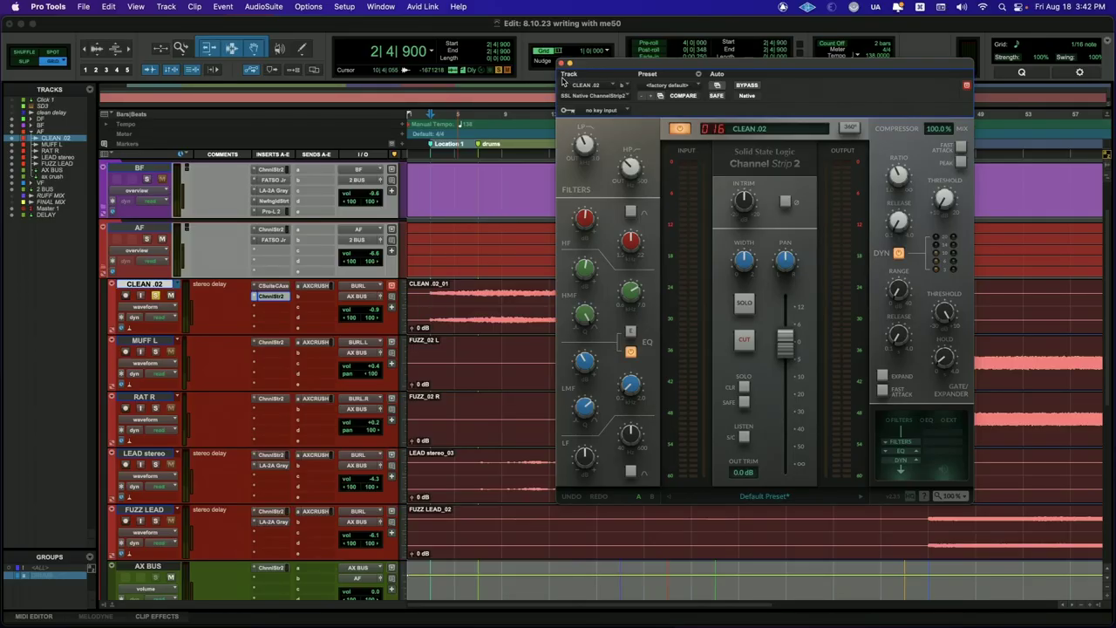
Play CLEAN .02 together with the soloed DF and BF tracks, repeatedly toggling its channel strip off and on, ending with it active.
scroll(147, 180, up, 2)
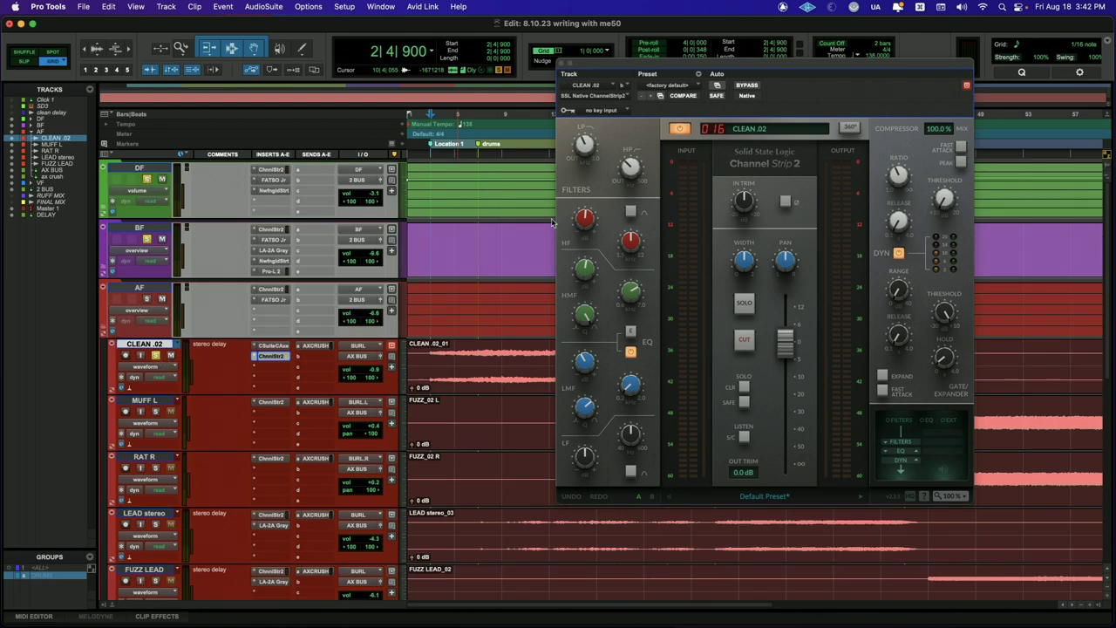
mouse_move(658, 161)
click(679, 128)
key(space)
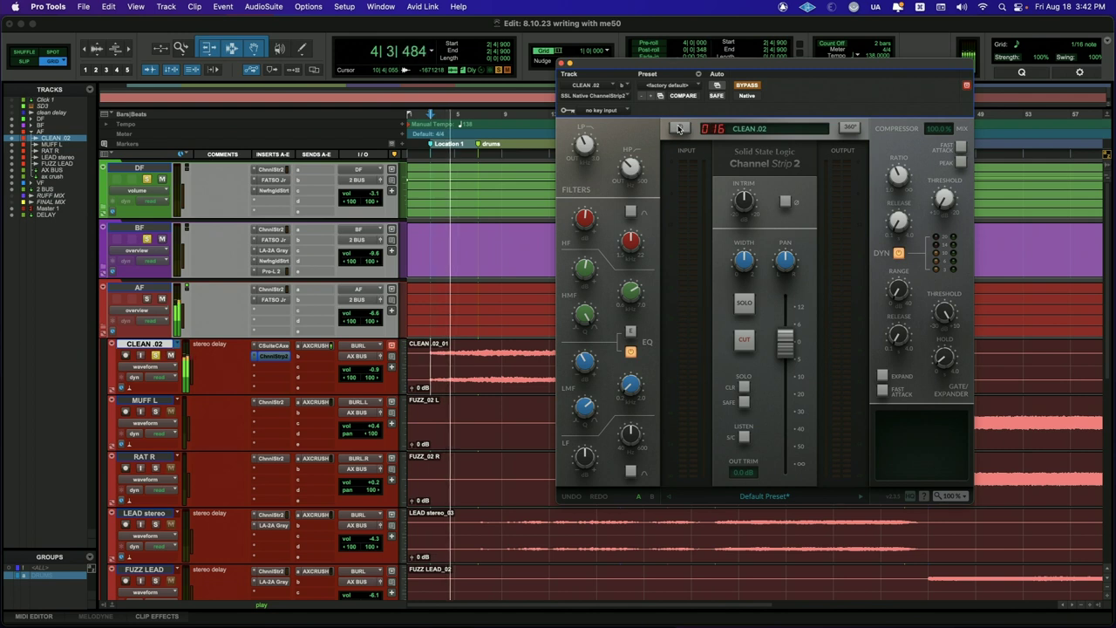
click(678, 128)
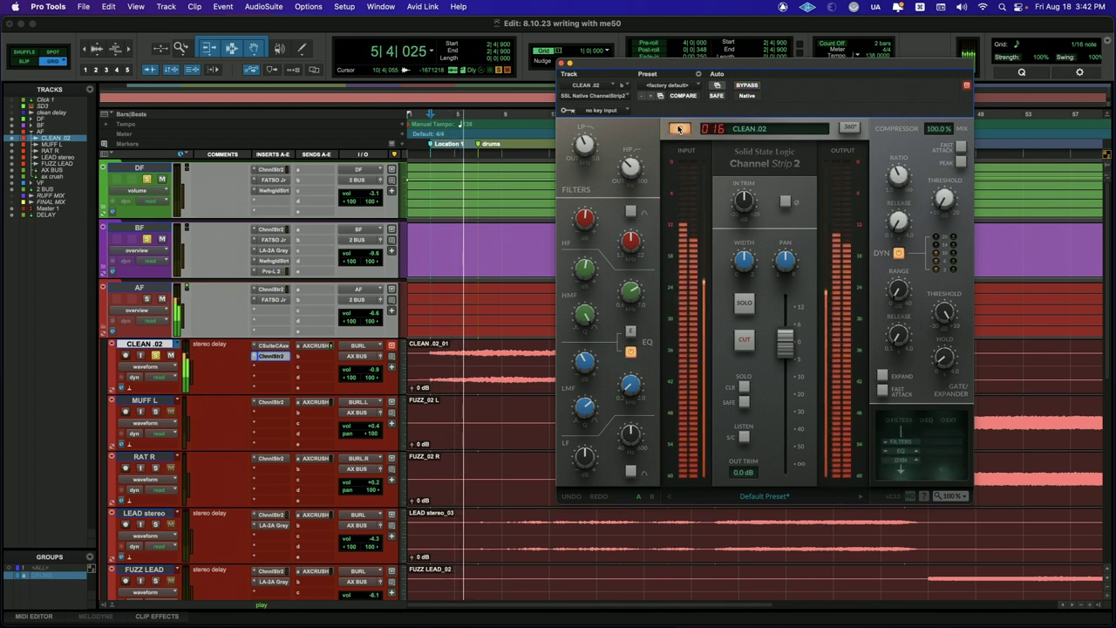
click(678, 128)
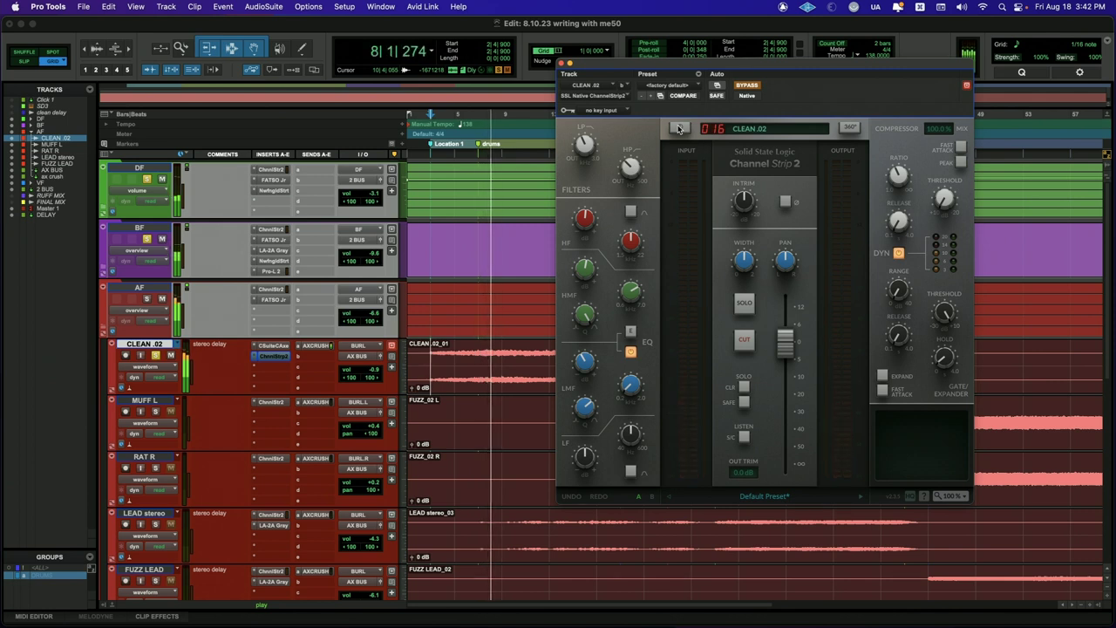
click(678, 128)
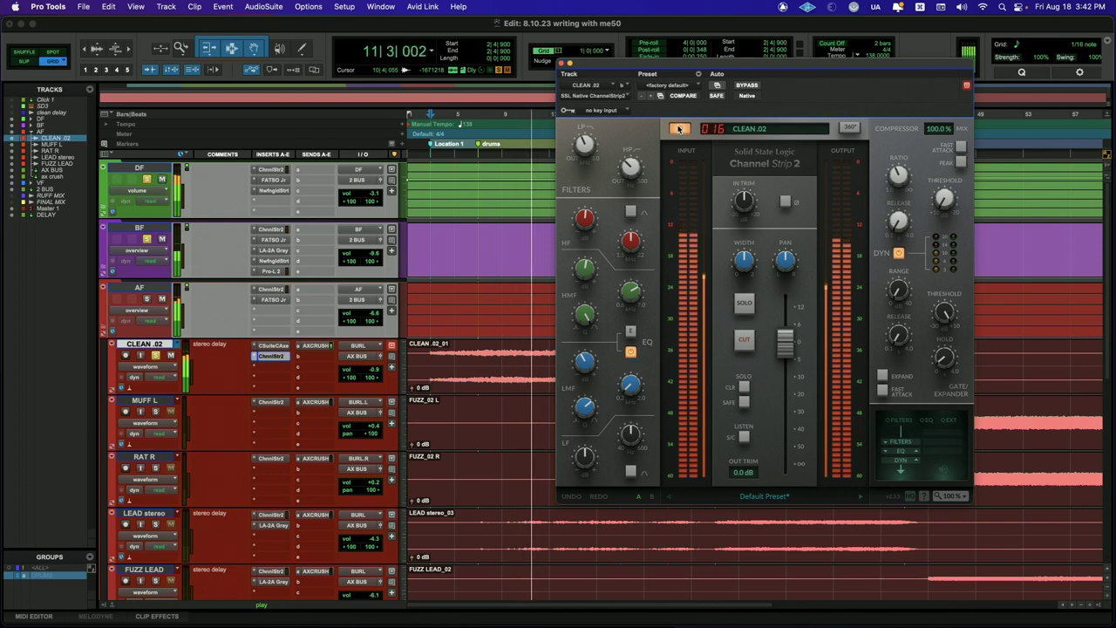
click(678, 128)
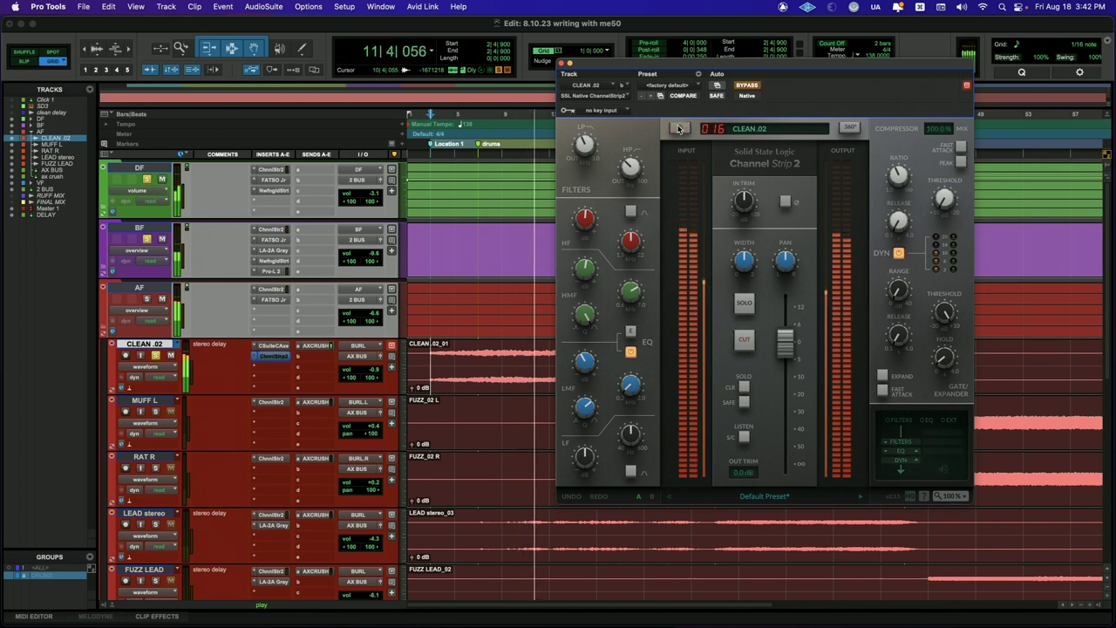
click(678, 128)
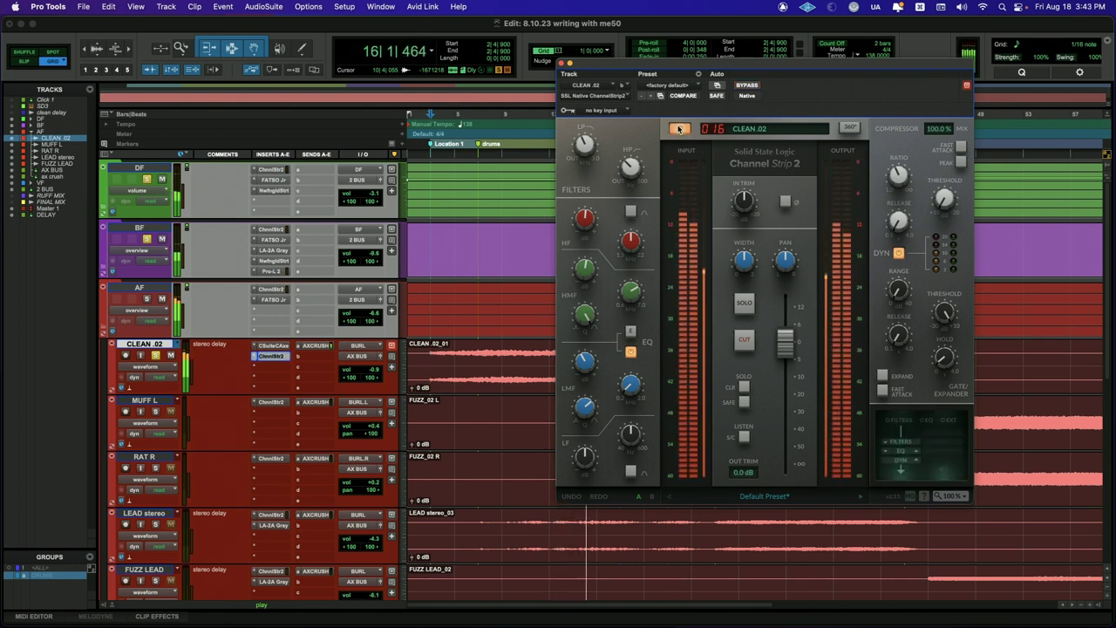
Bypass and re-enable the CLEAN .02 Channel Strip 2 against the soloed drums and bass, and stop playback.
click(678, 128)
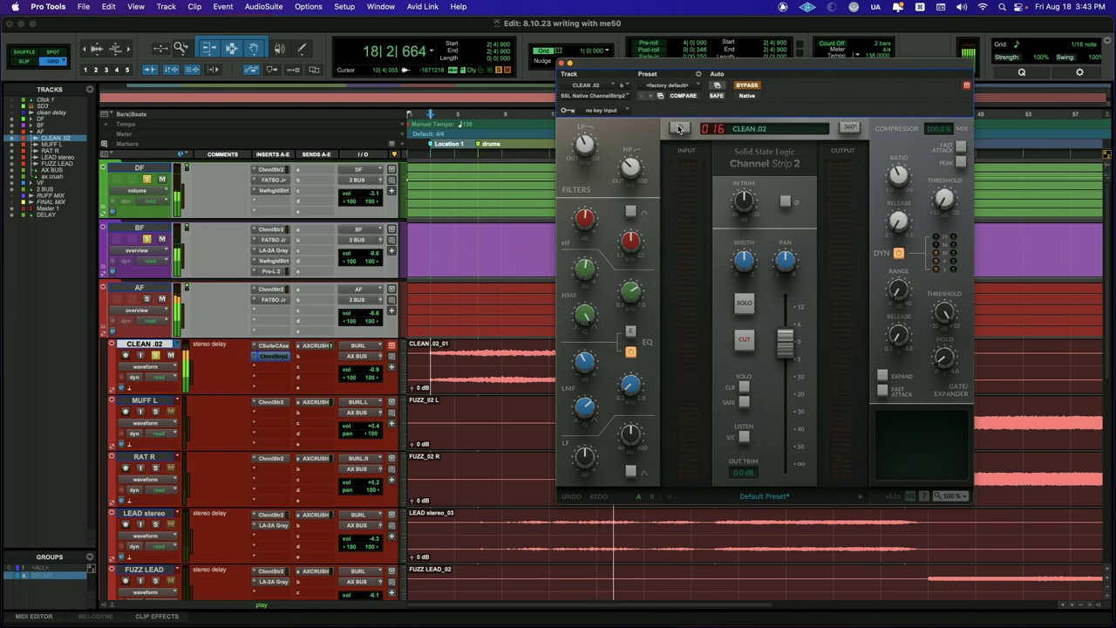
click(678, 128)
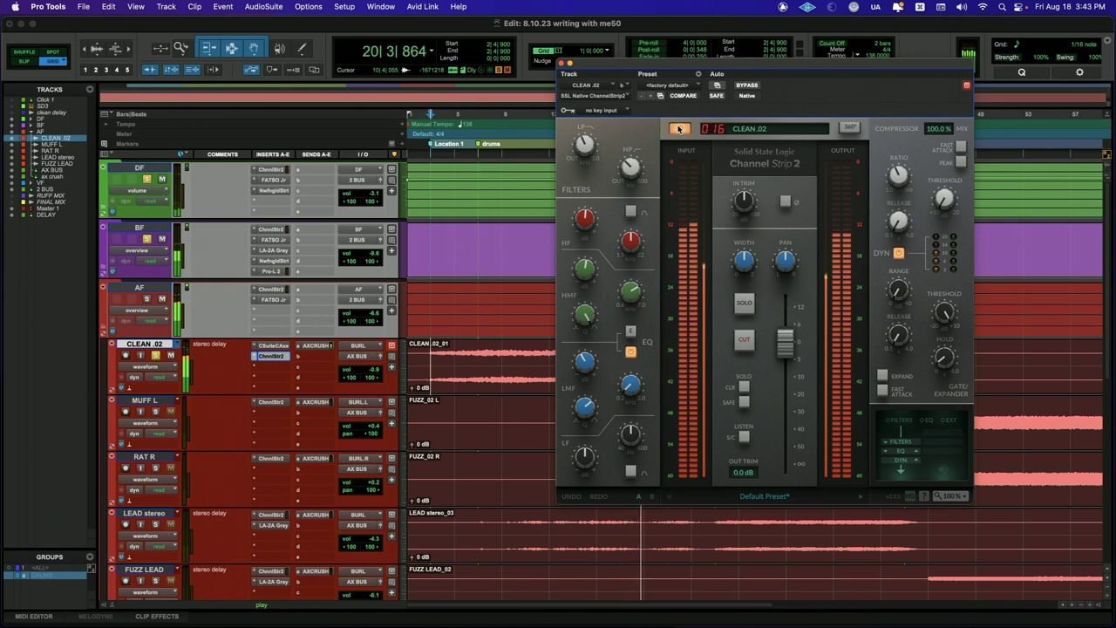
key(space)
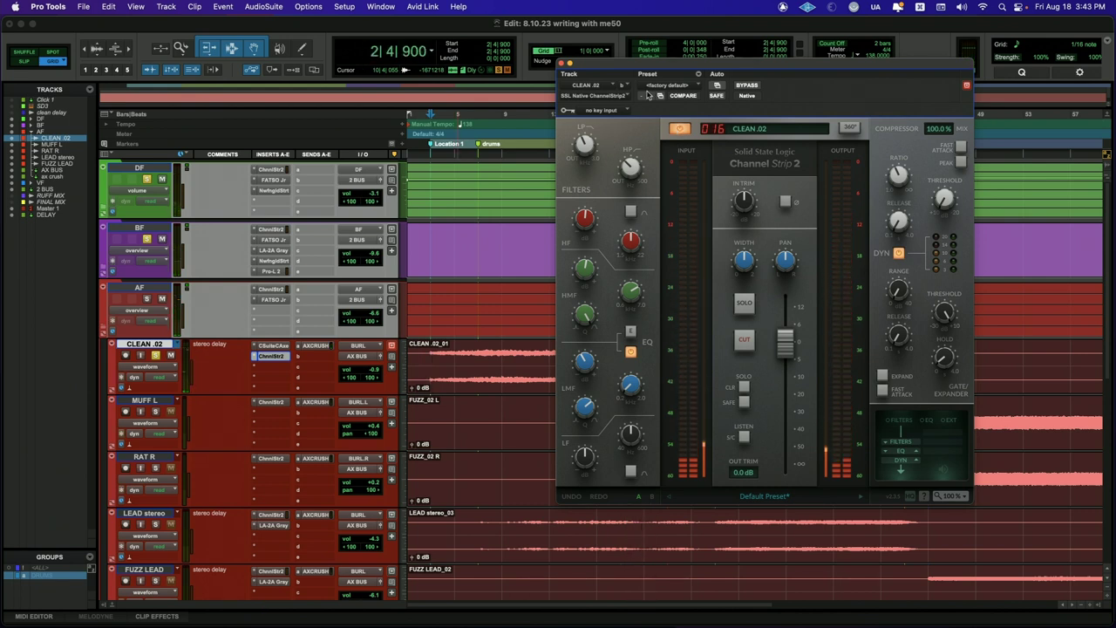
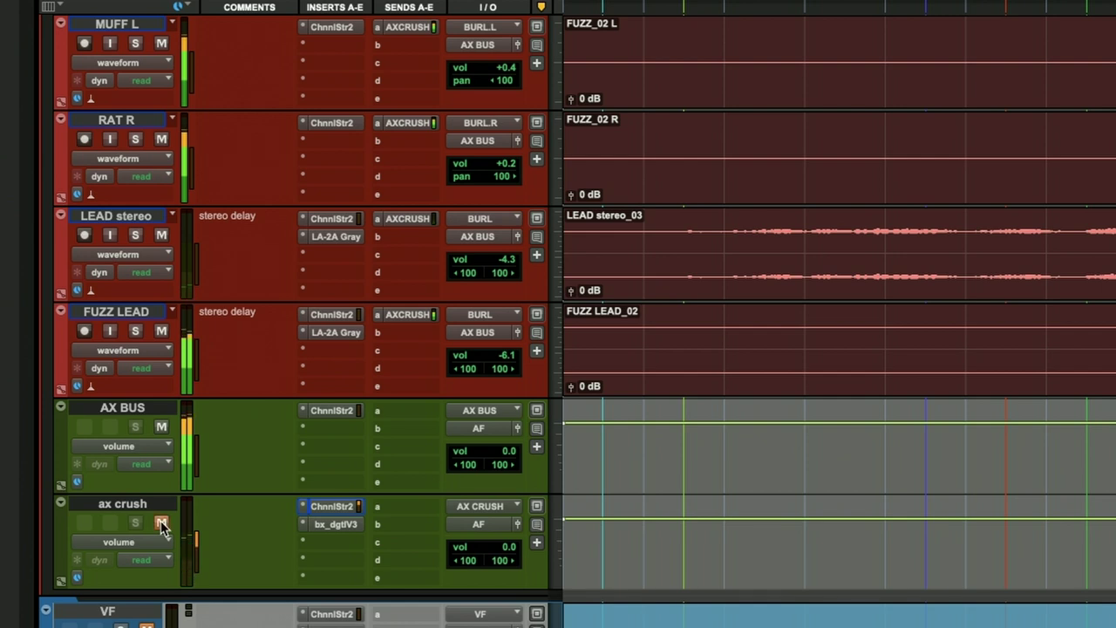
Toggle the mute on the ax crush track during playback to compare the guitars with and without the parallel crush, ending with it unmuted.
click(162, 523)
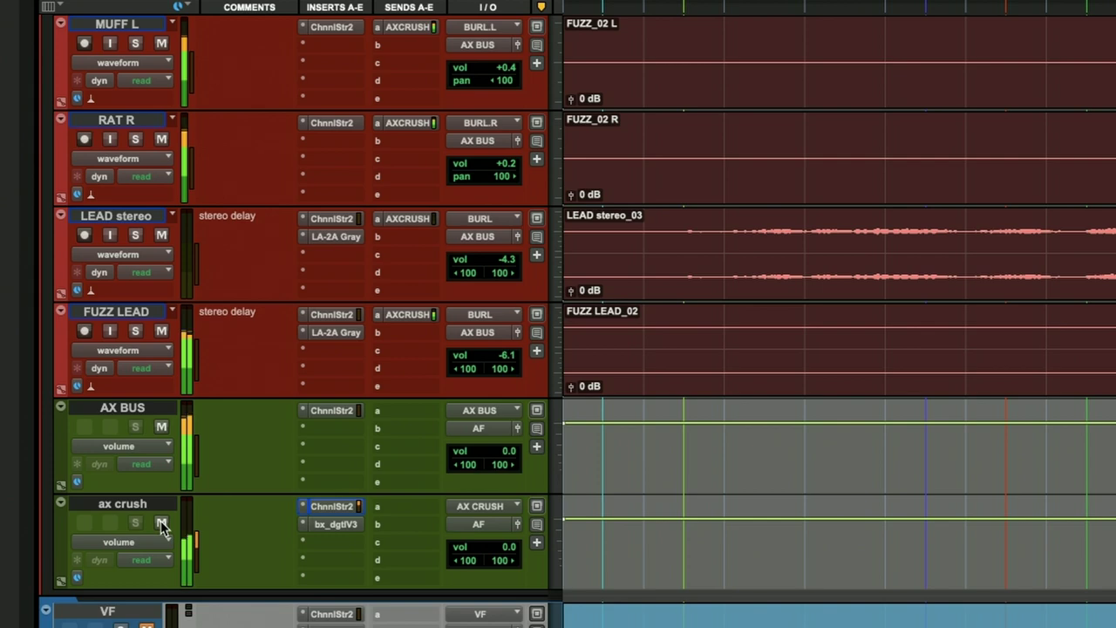
click(161, 523)
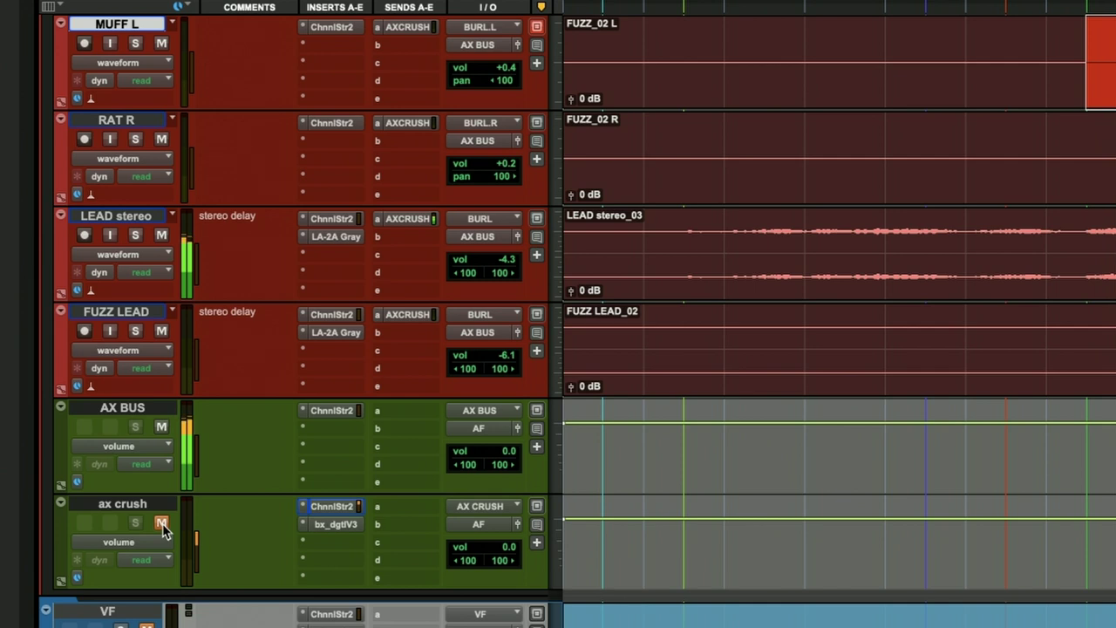
click(161, 523)
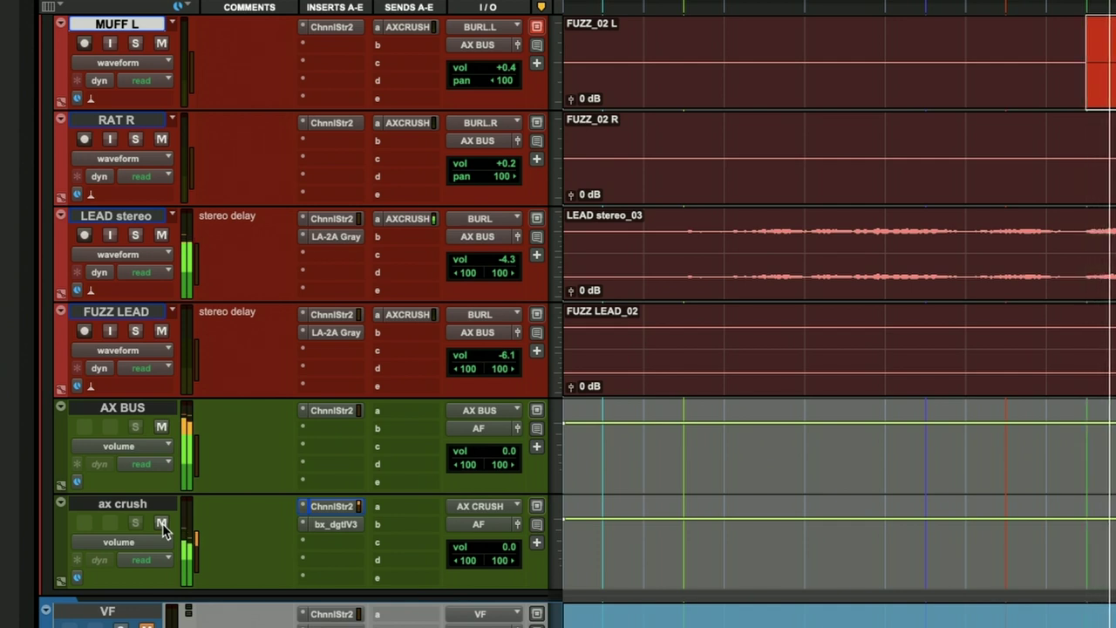
click(161, 523)
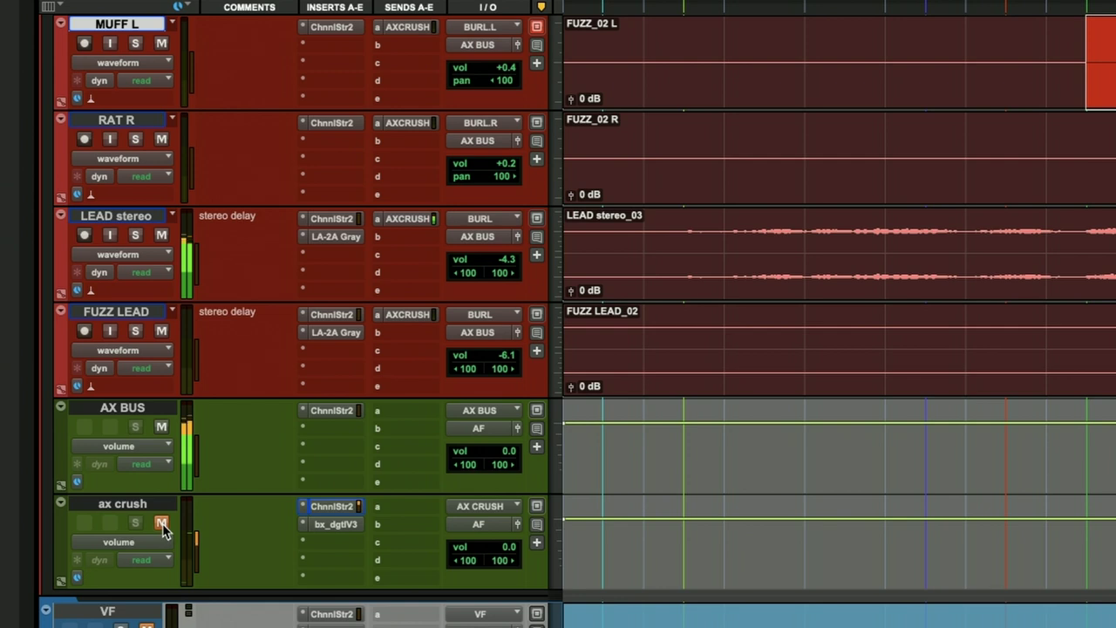
click(161, 523)
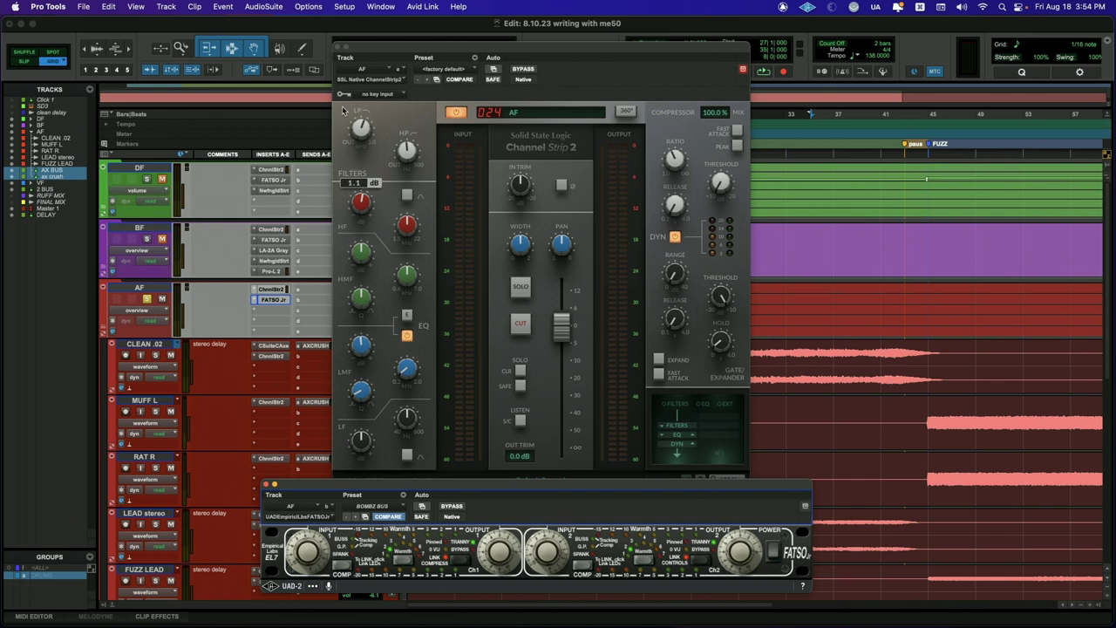
Examine the low-pass, high-pass, HF and LMF settings of the Channel Strip 2 on the AF track.
mouse_move(362, 122)
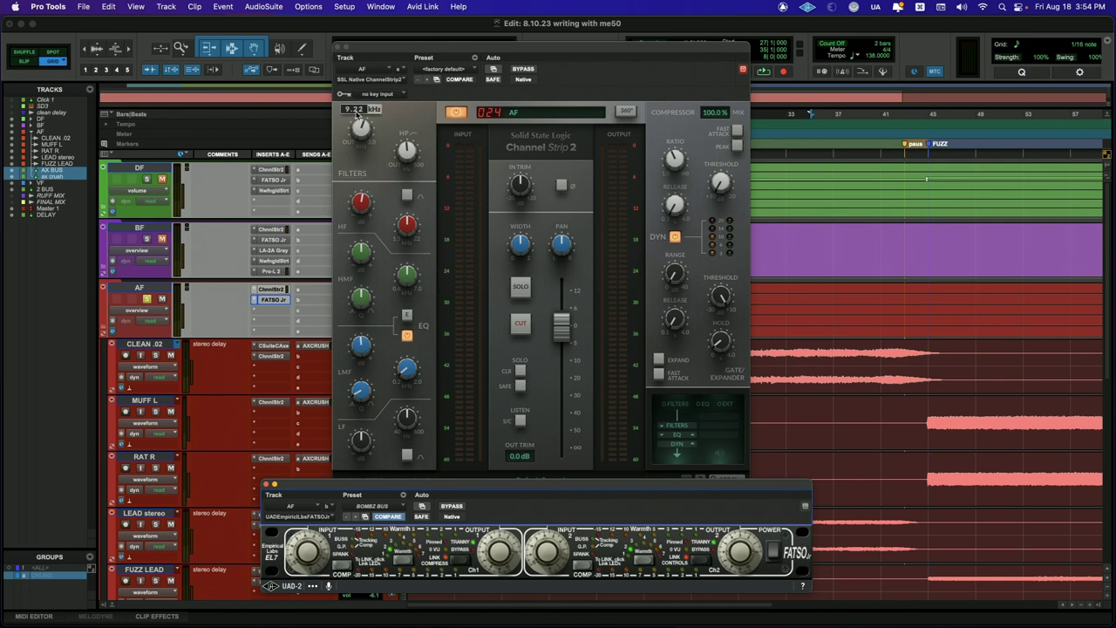
mouse_move(406, 152)
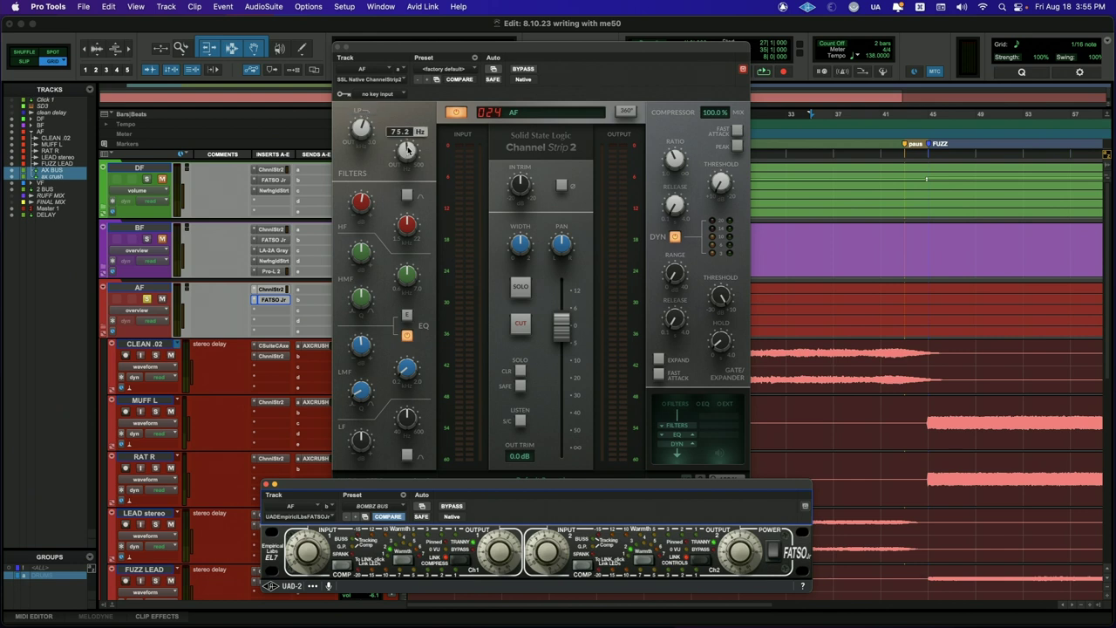
mouse_move(357, 199)
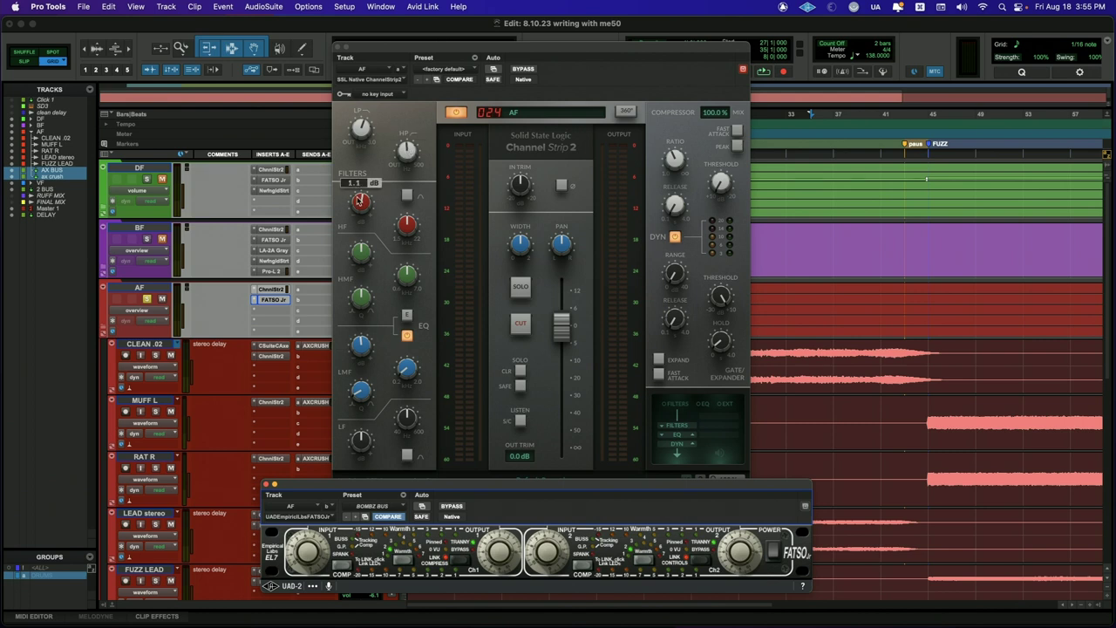
mouse_move(406, 224)
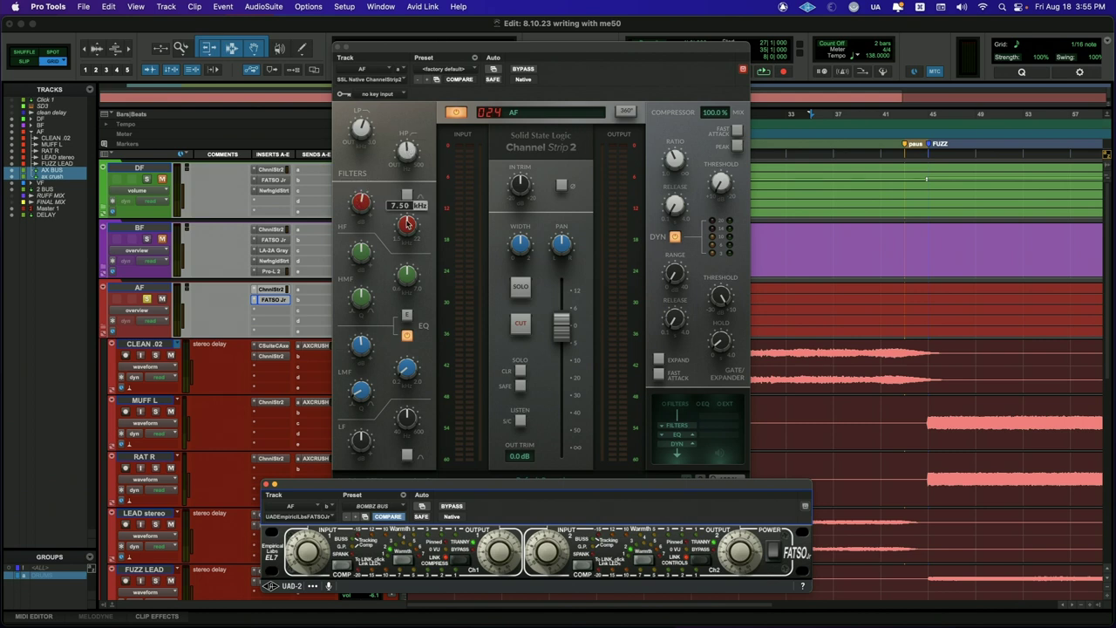
mouse_move(365, 345)
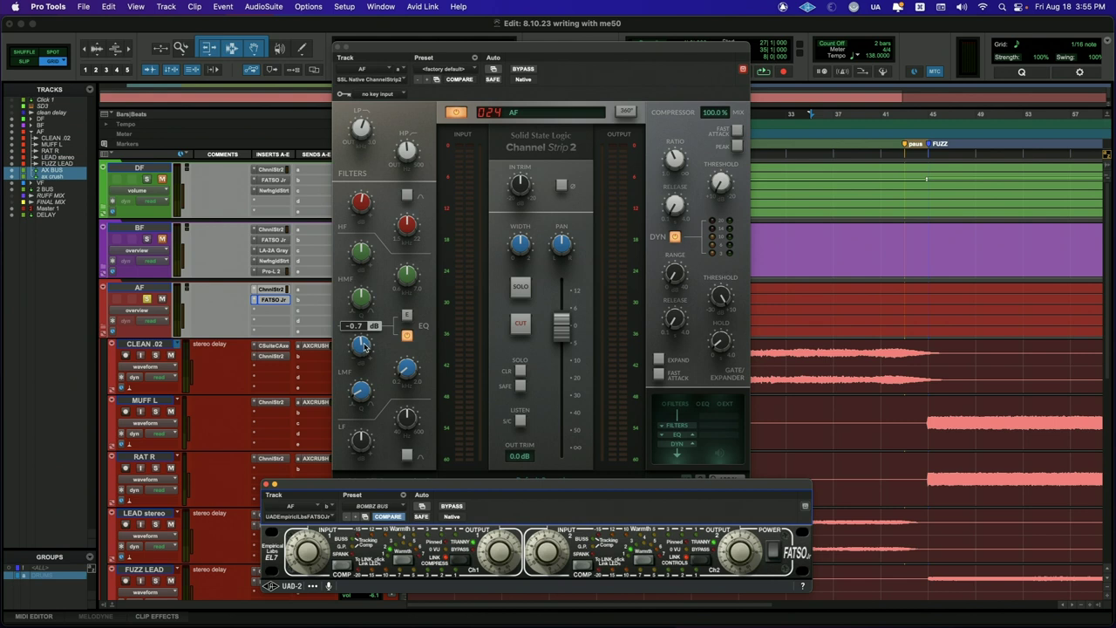
mouse_move(401, 375)
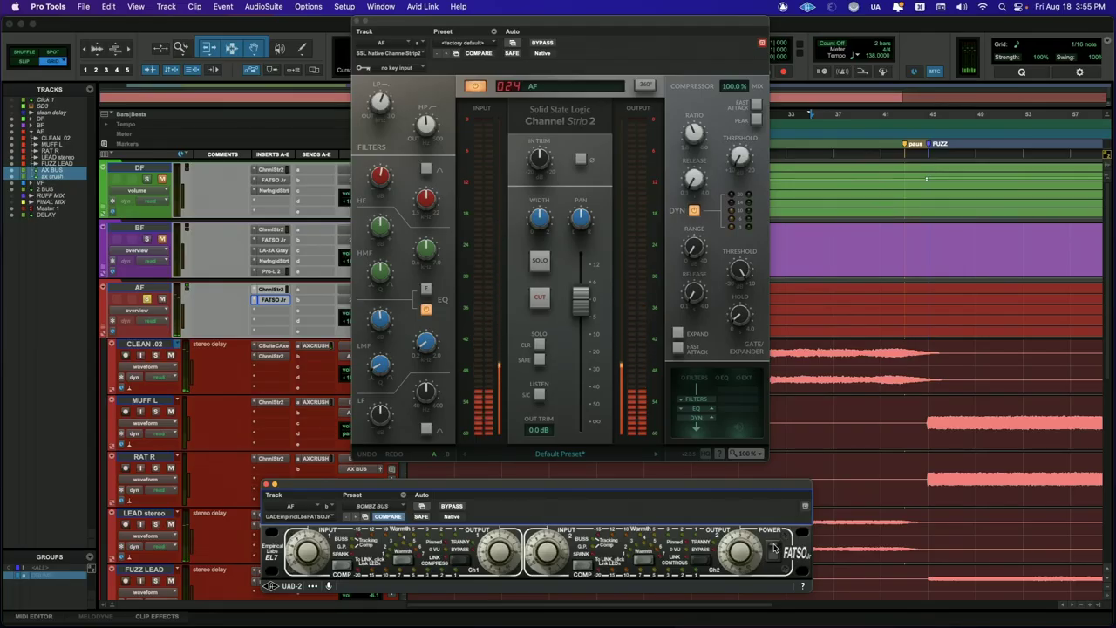
Toggle the power of the FATSO Jr on the soloed AF track to compare its effect on the guitars, ending with it powered on.
click(774, 549)
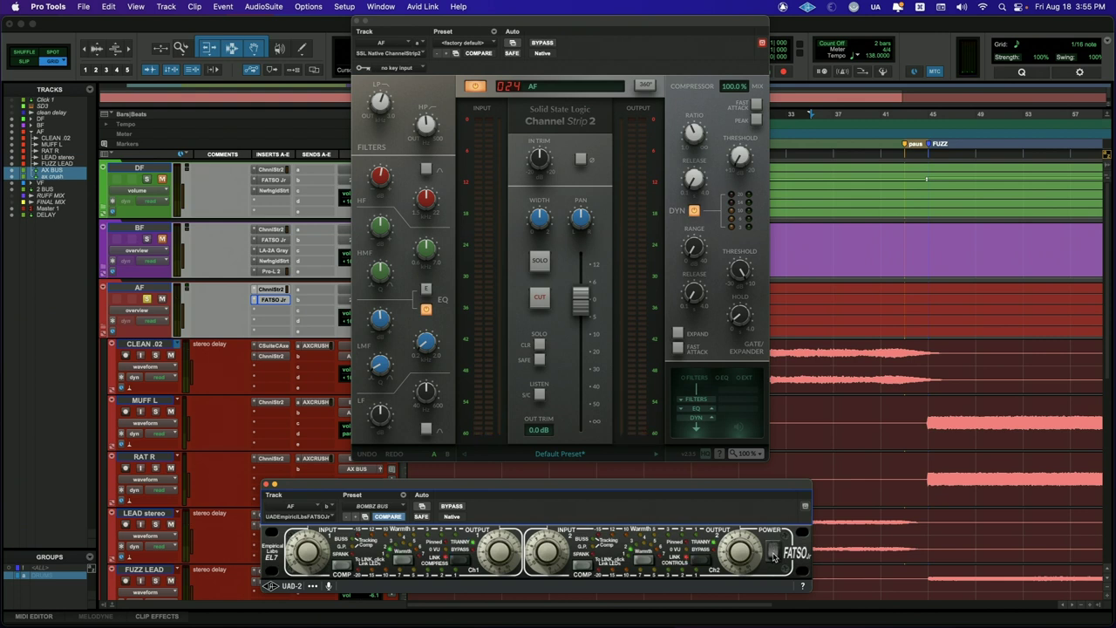
click(773, 551)
click(773, 551)
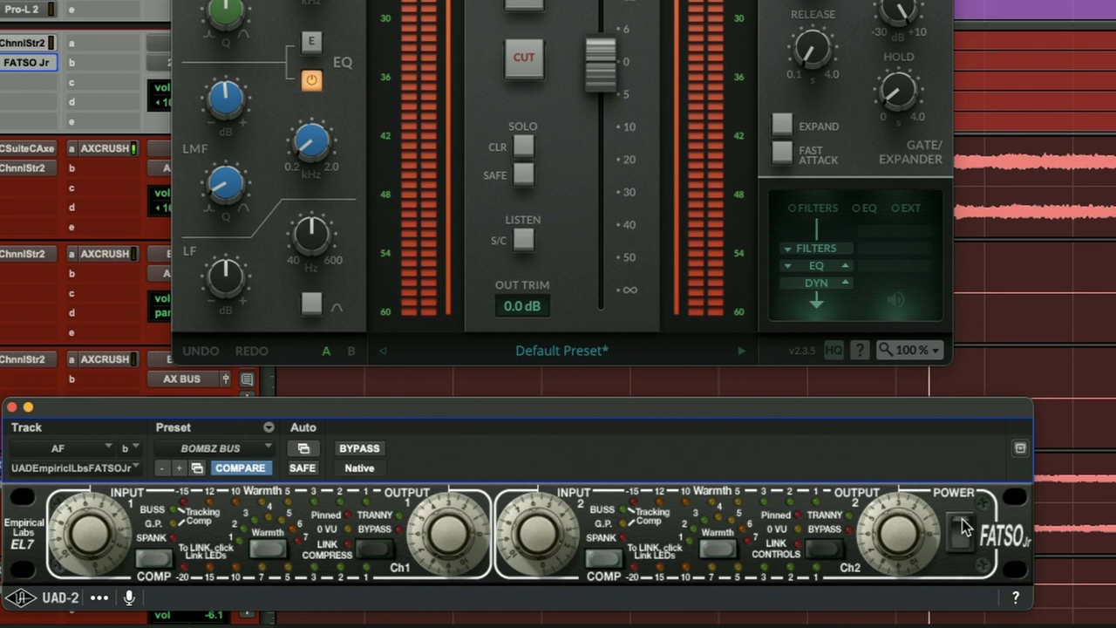
click(962, 528)
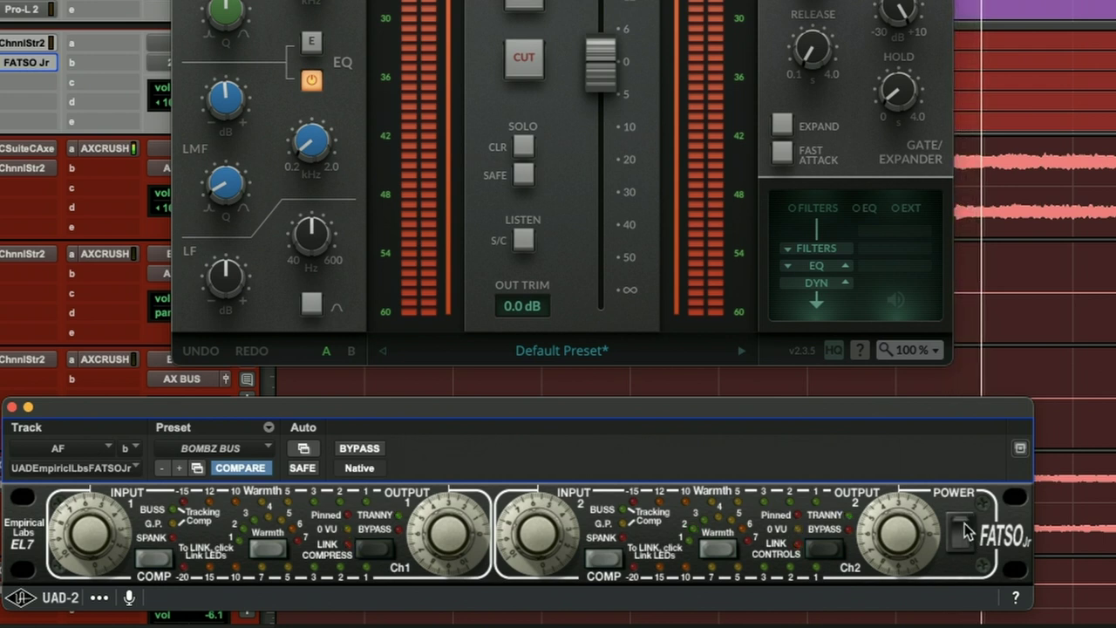
click(960, 526)
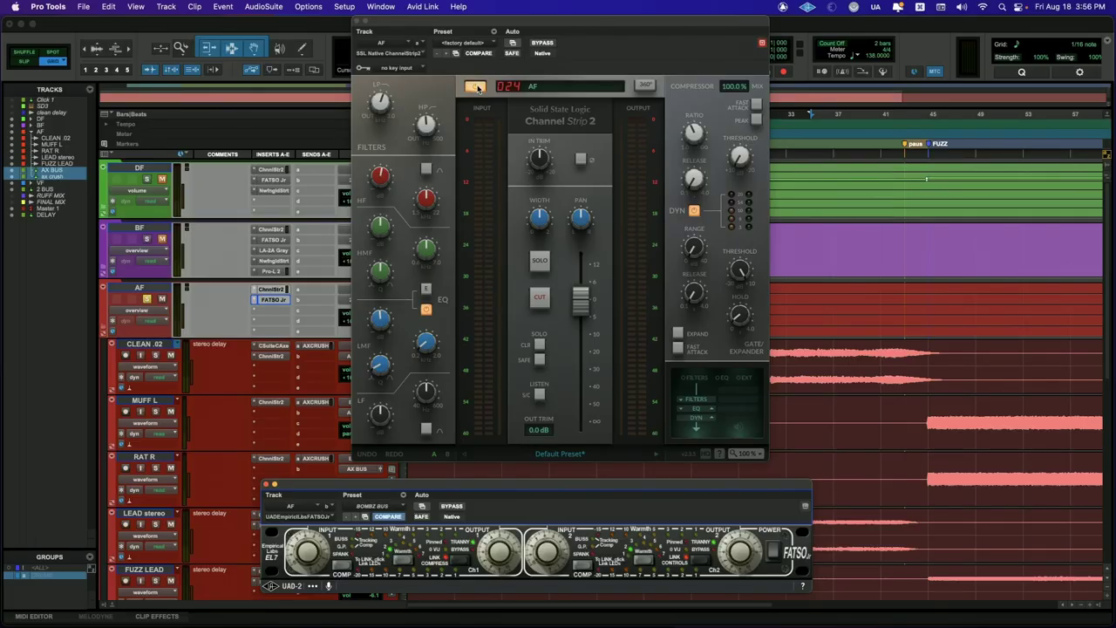
Play the soloed AF track while repeatedly bypassing and re-enabling its Channel Strip 2 to compare the guitar bus EQ.
key(space)
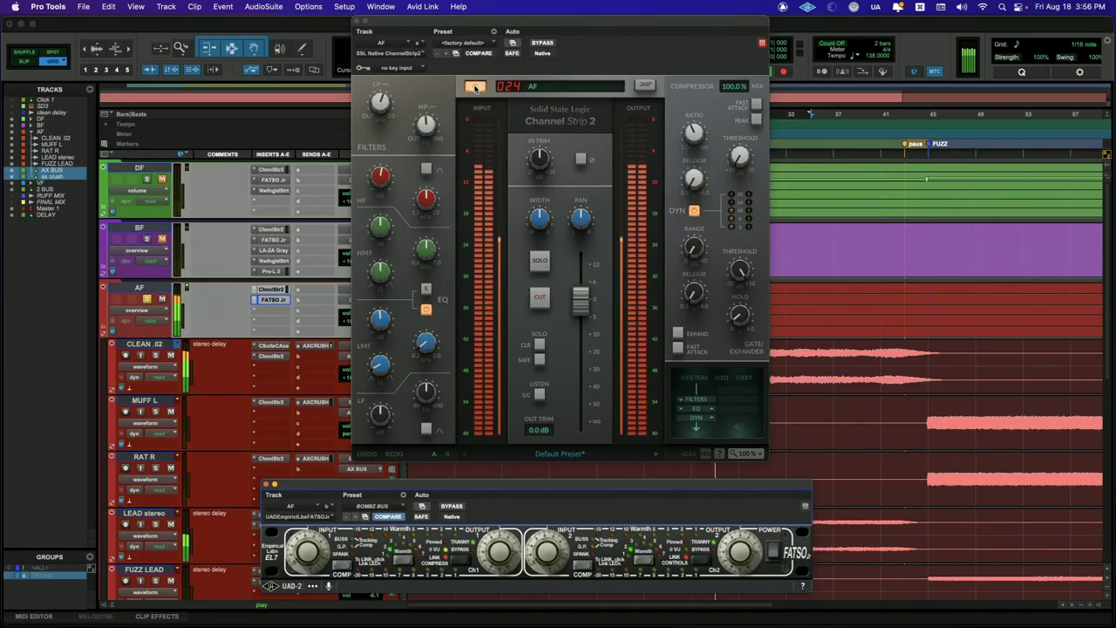
click(475, 88)
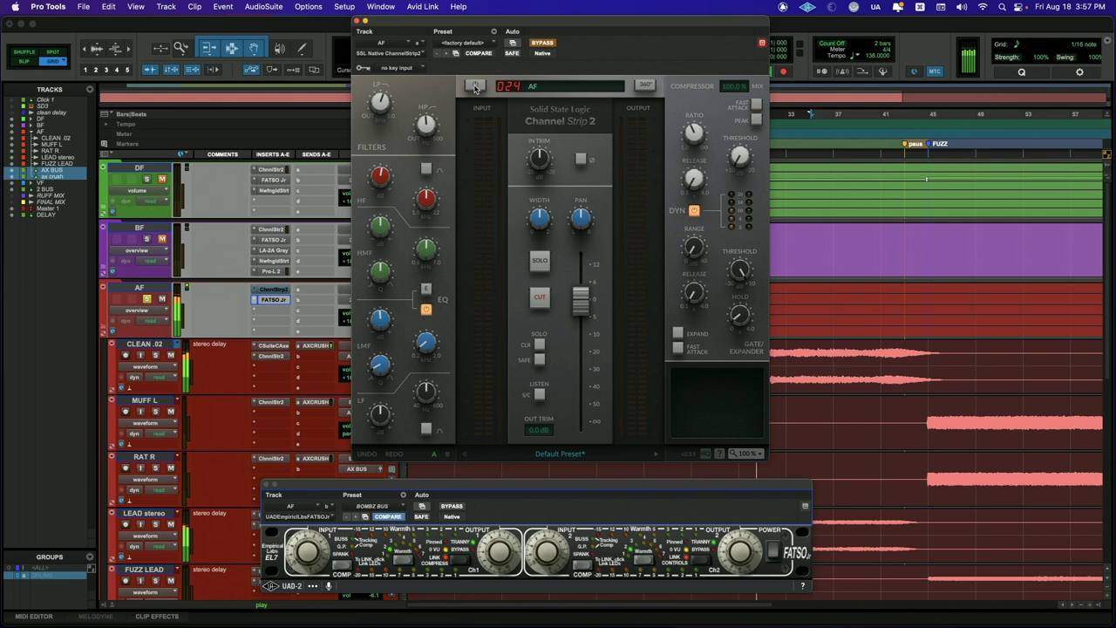
click(475, 88)
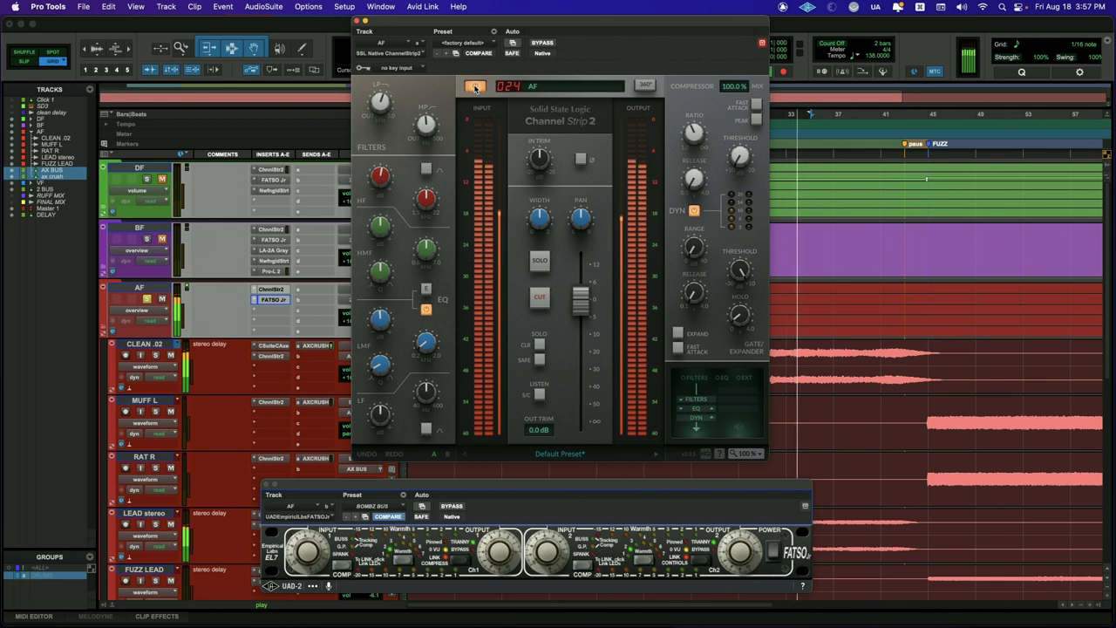
click(475, 88)
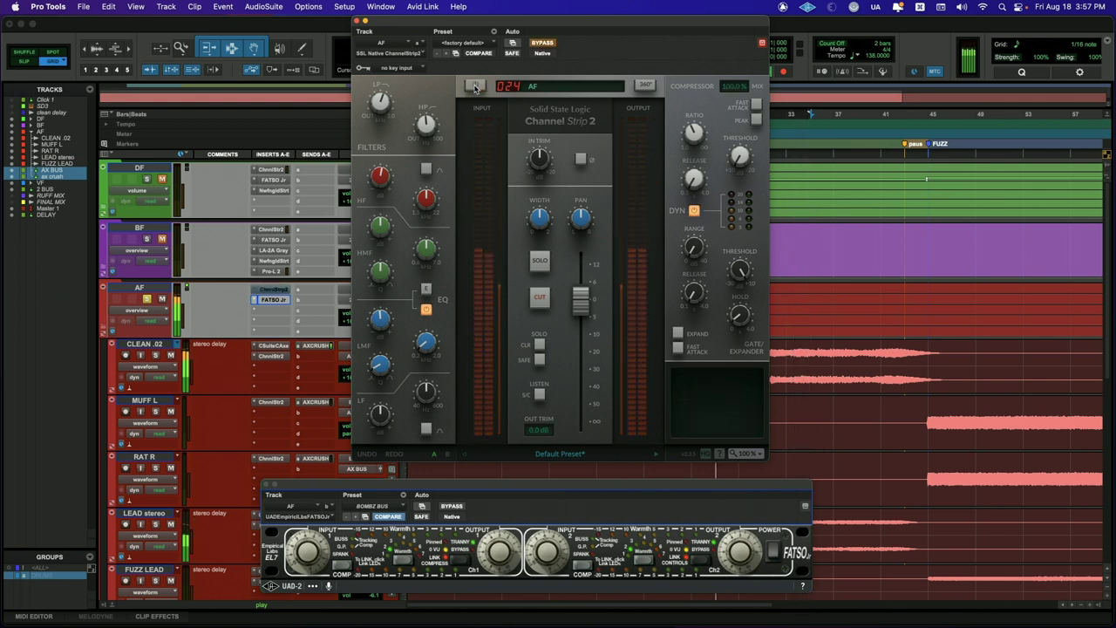
click(475, 88)
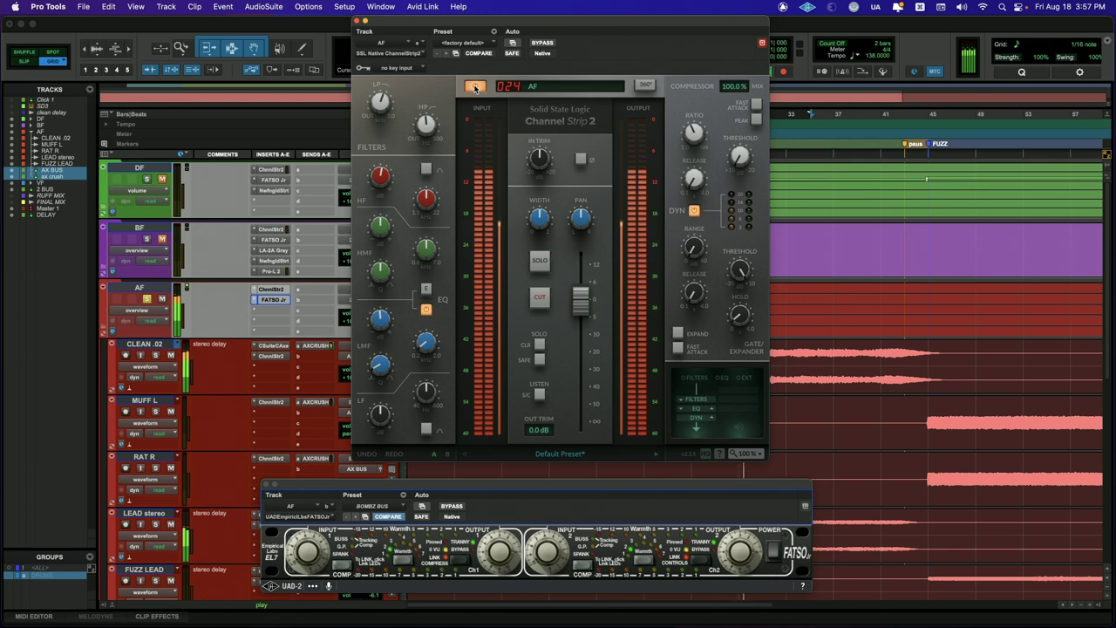
click(475, 88)
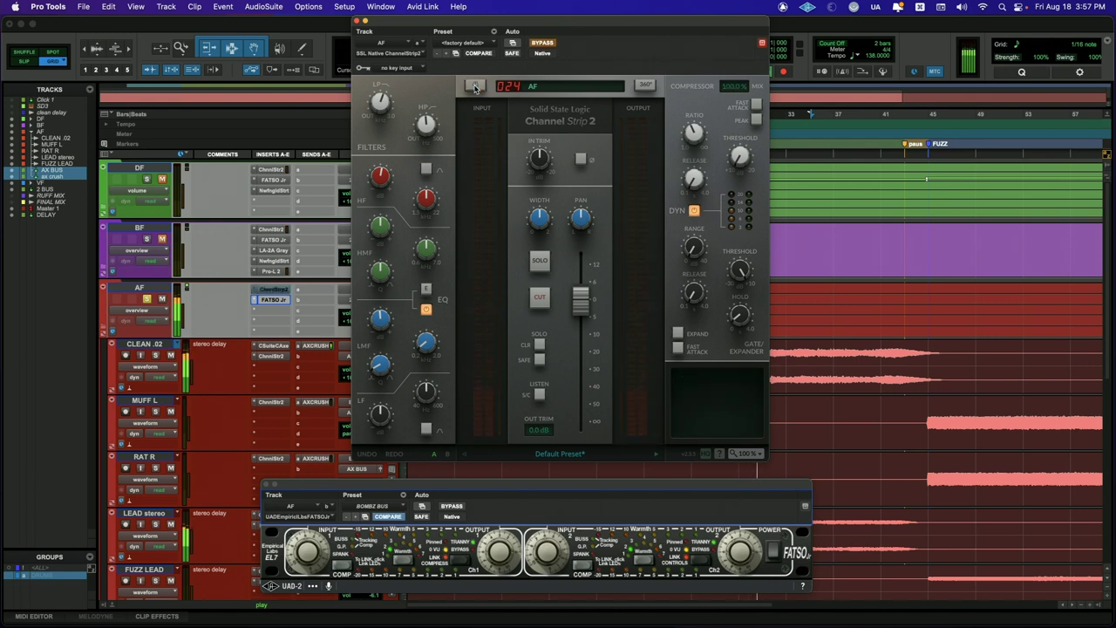
click(475, 88)
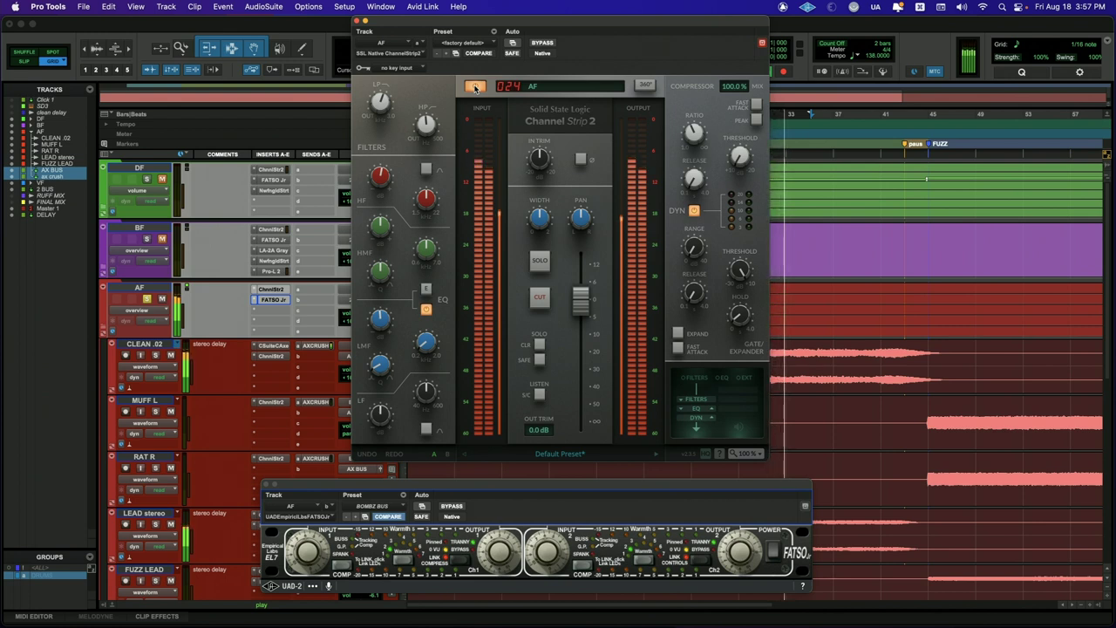
click(475, 88)
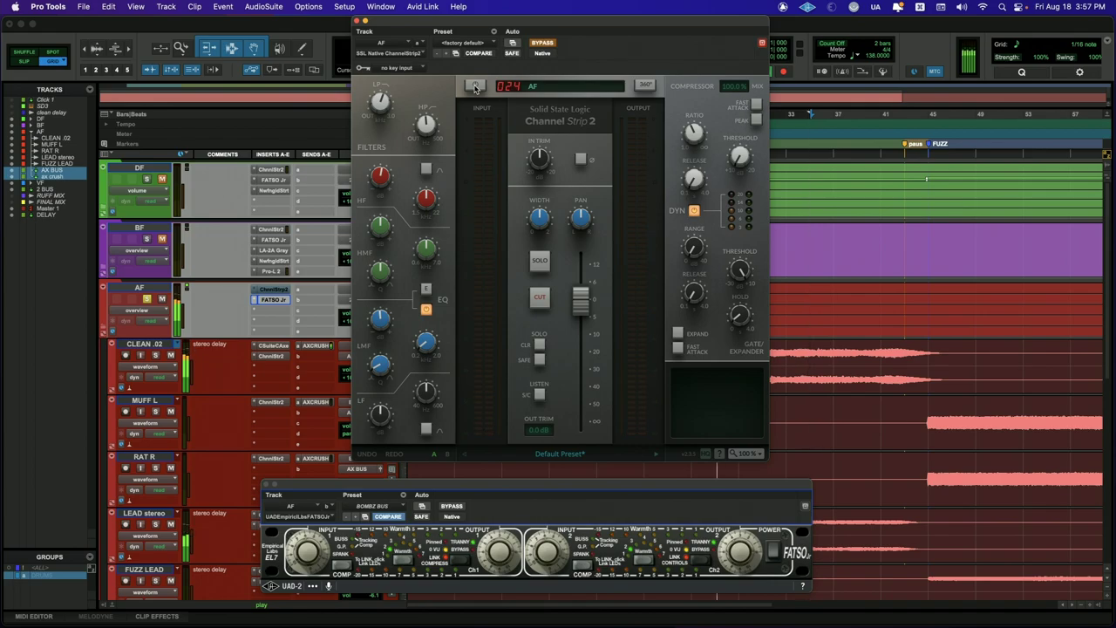
click(475, 88)
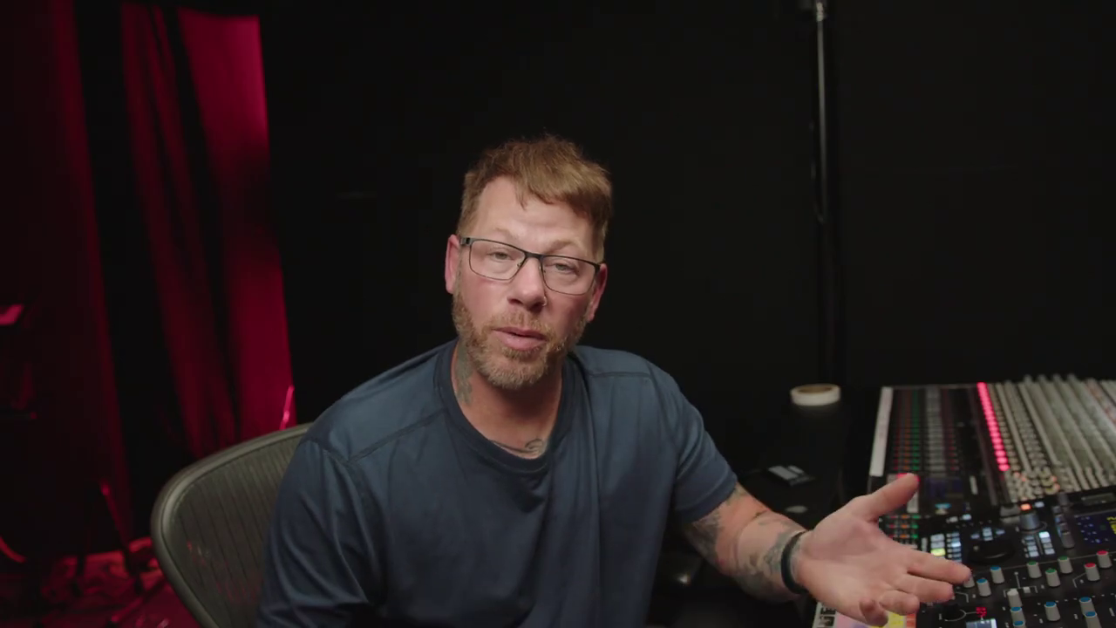